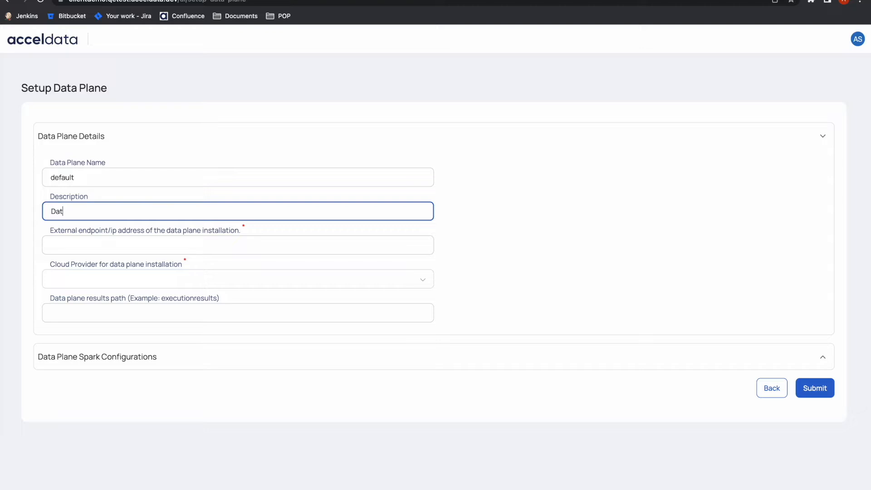
# Step: Fill in the data plane details with description "Dataplane on Azure", external endpoint ana.preprod.accelcloud.net and cloud provider AZURE
pyautogui.write('n Azure')
pyautogui.click(52, 244)
pyautogui.click(112, 275)
pyautogui.click(112, 284)
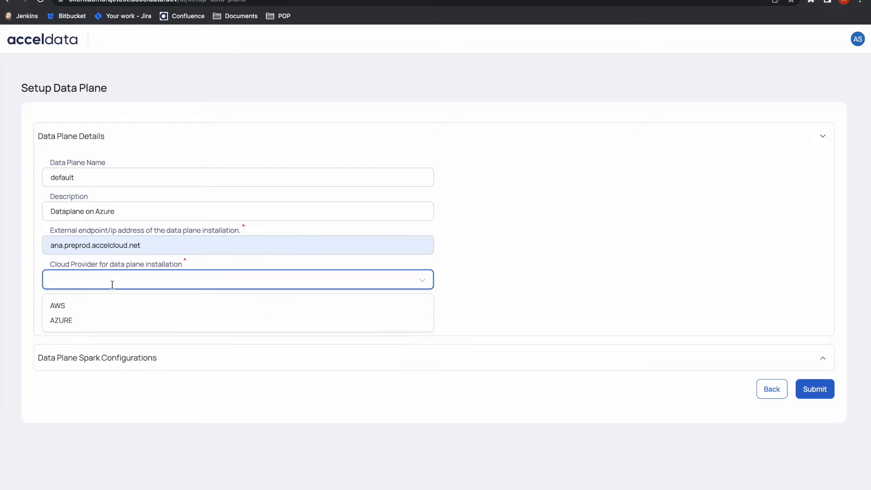
pyautogui.click(86, 325)
# Step: Set the data reliability result save location to ADLS_Gen2 and the data plane results path to executionresult
pyautogui.click(138, 317)
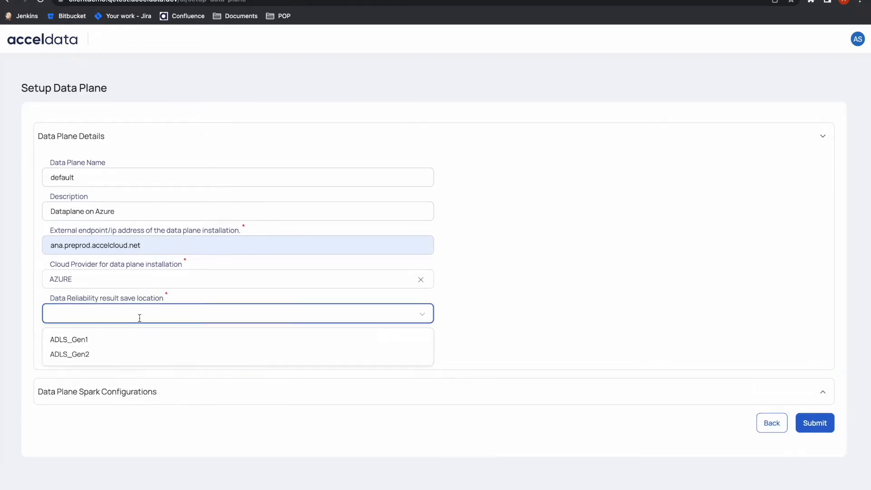
pyautogui.click(73, 355)
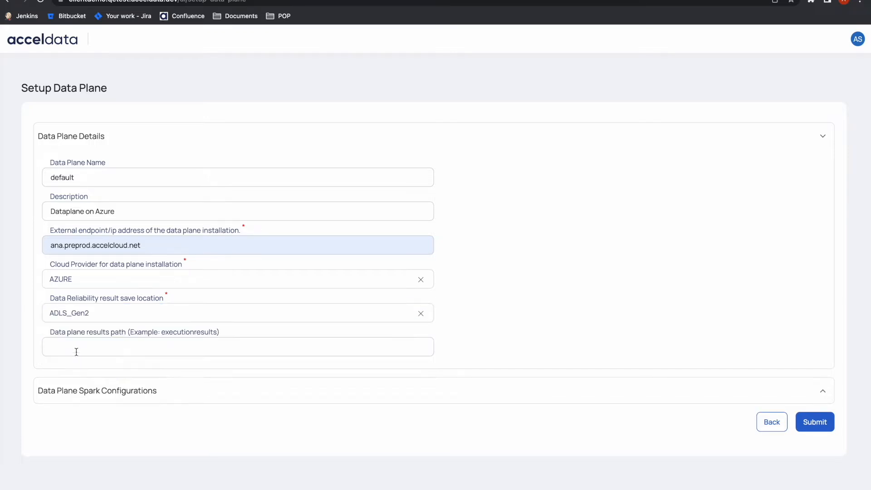
pyautogui.click(90, 350)
pyautogui.write('ex')
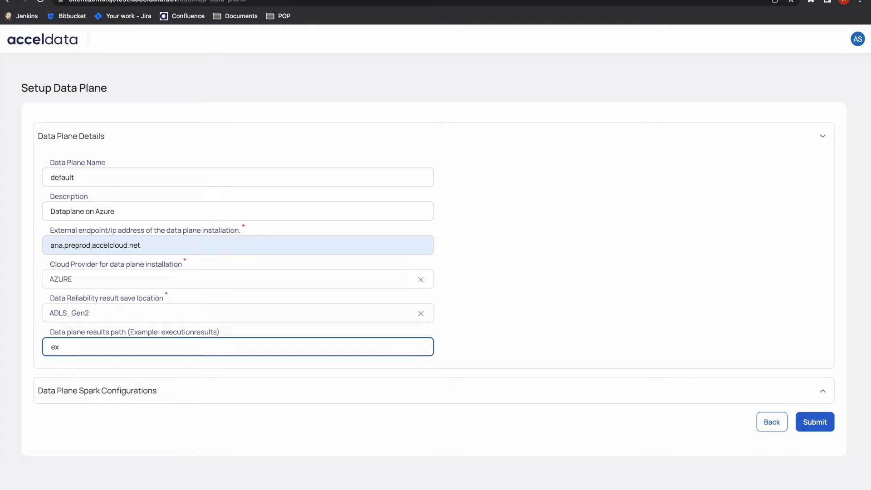
pyautogui.write('ecutionresult')
# Step: Choose KUBERNETES as the processor type in the Spark configurations and submit the data plane setup
pyautogui.click(180, 397)
pyautogui.scroll(-2, 179, 391)
pyautogui.click(179, 392)
pyautogui.click(163, 419)
pyautogui.scroll(-3, 161, 418)
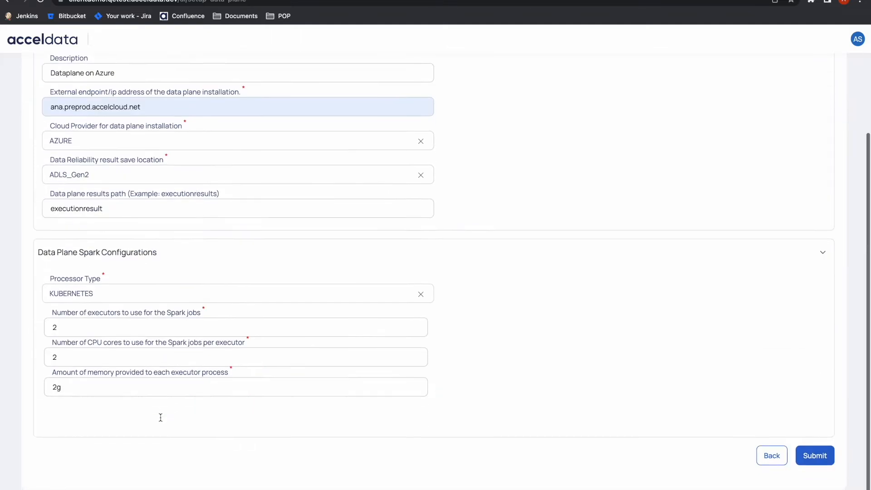
pyautogui.click(815, 456)
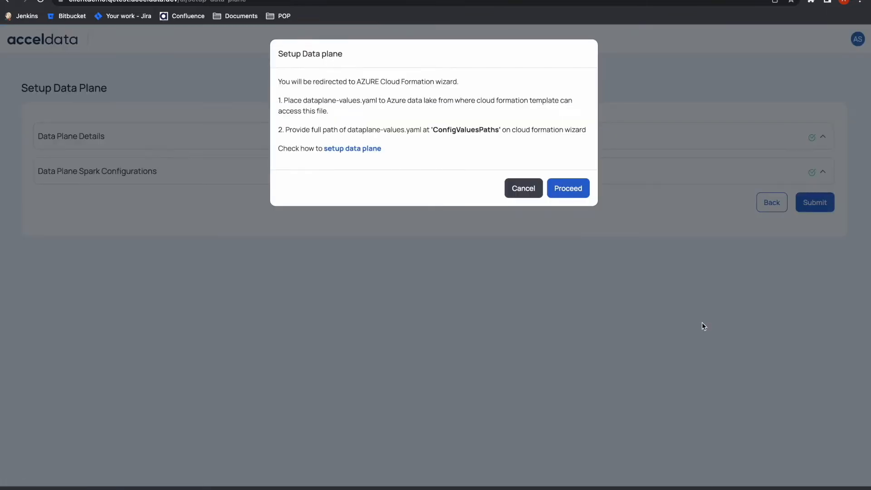
# Step: Highlight the instruction about placing dataplane-values.yaml, switch to the Azure portal and open its list of resource groups
pyautogui.moveTo(284, 101); pyautogui.dragTo(328, 112)
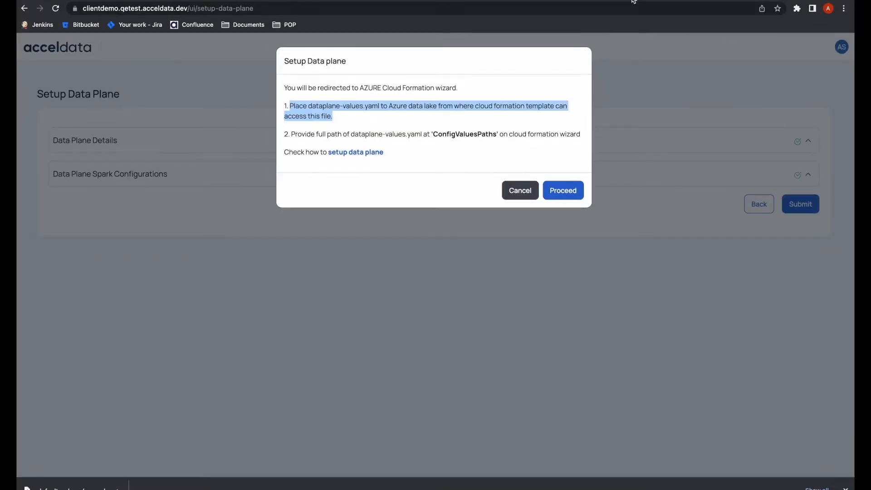
pyautogui.click(519, 1)
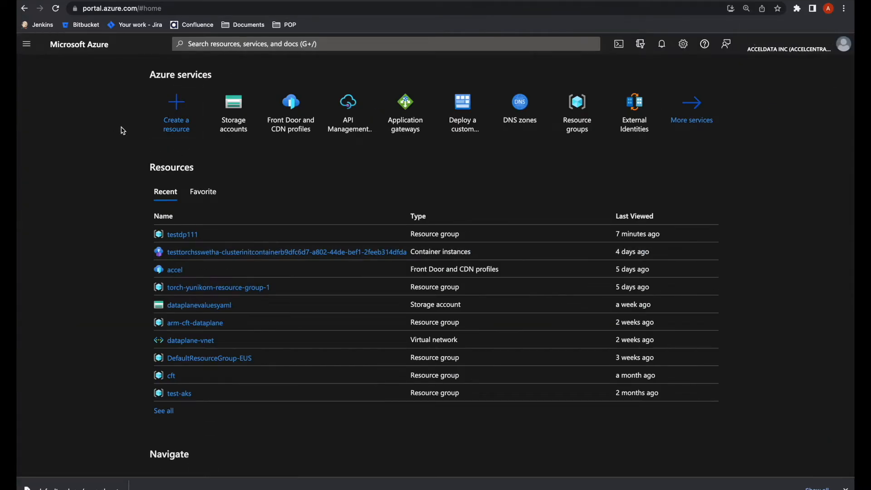
pyautogui.click(264, 43)
pyautogui.write('reso')
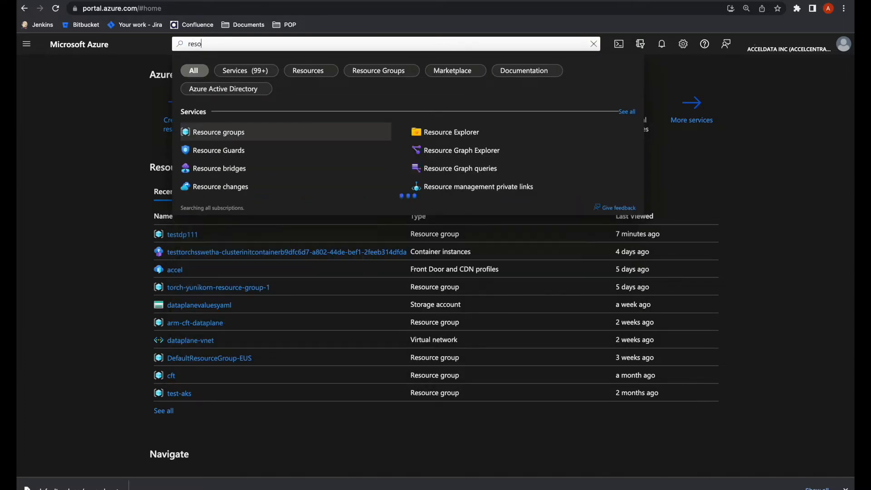
pyautogui.click(210, 134)
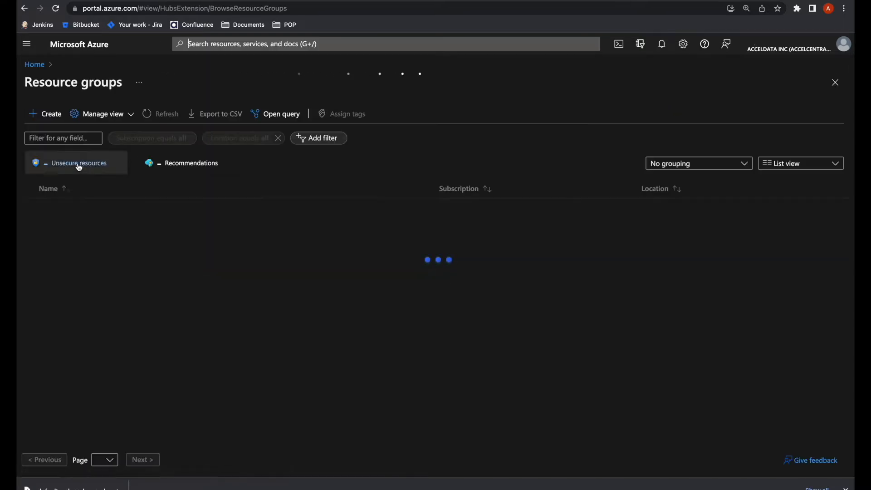
# Step: Filter the resource groups by 111 and open the dataplaneclientvalues storage account inside testdp111
pyautogui.click(59, 138)
pyautogui.write('11')
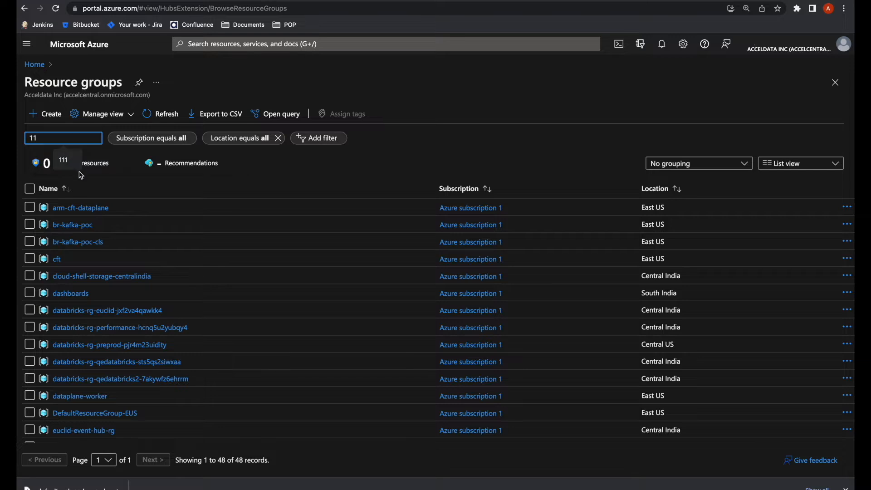
pyautogui.click(64, 161)
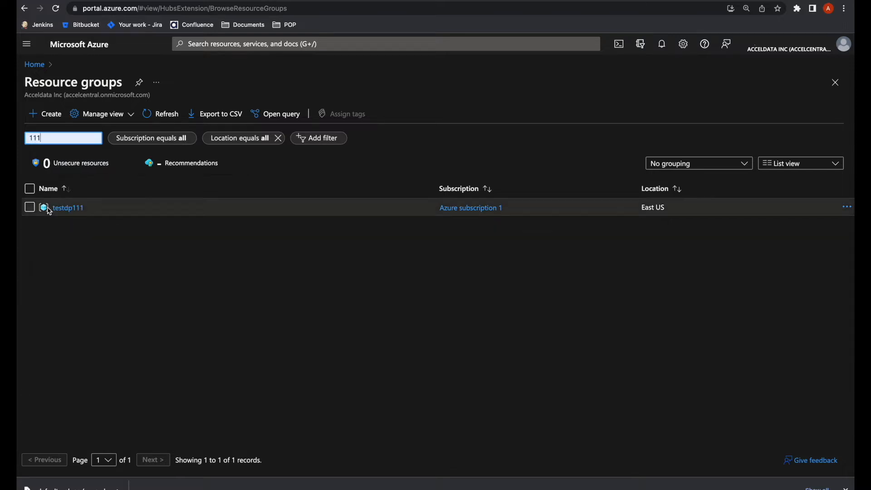
pyautogui.click(60, 208)
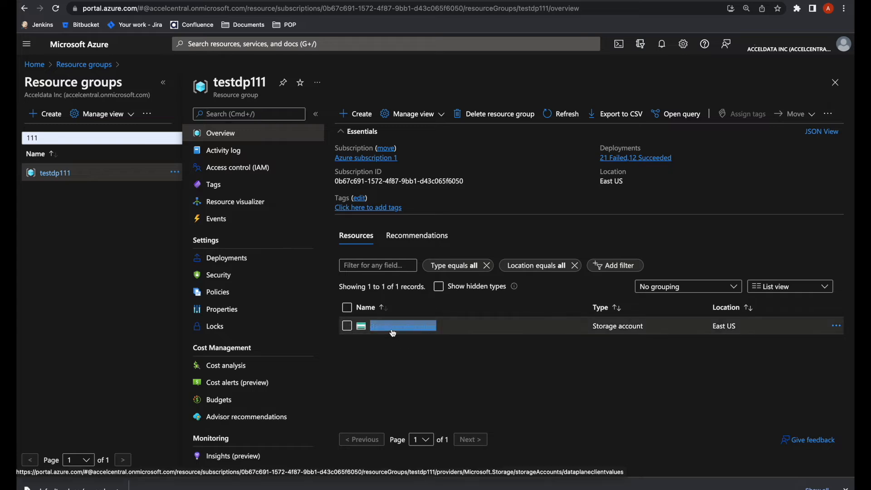
pyautogui.click(393, 328)
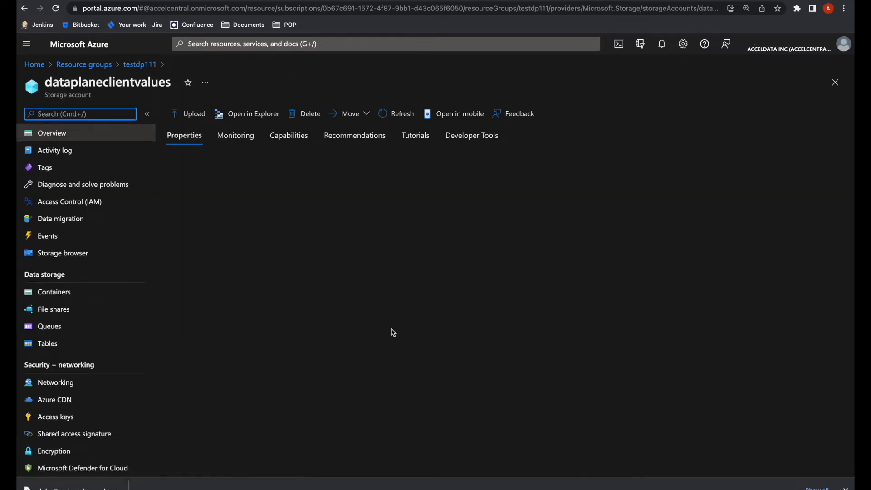
# Step: Upload default-values-demo.yaml from the Downloads folder to the newcontainer container of the storage account
pyautogui.moveTo(759, 2)
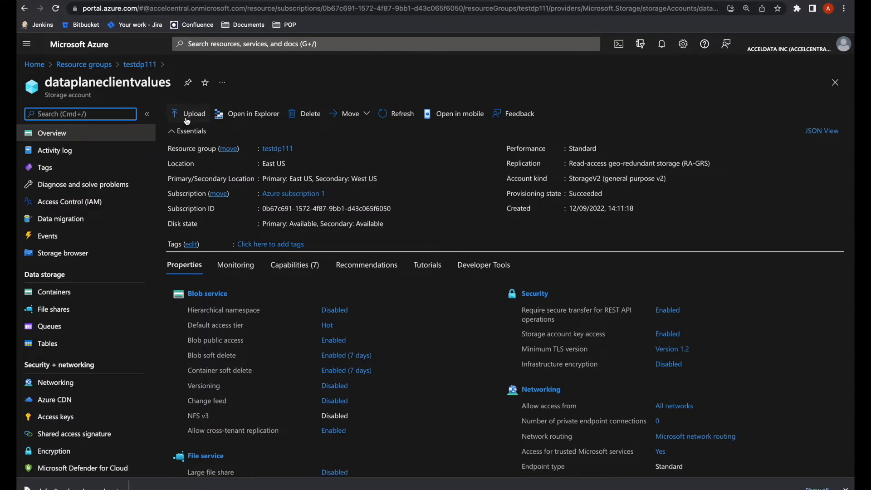
pyautogui.click(187, 119)
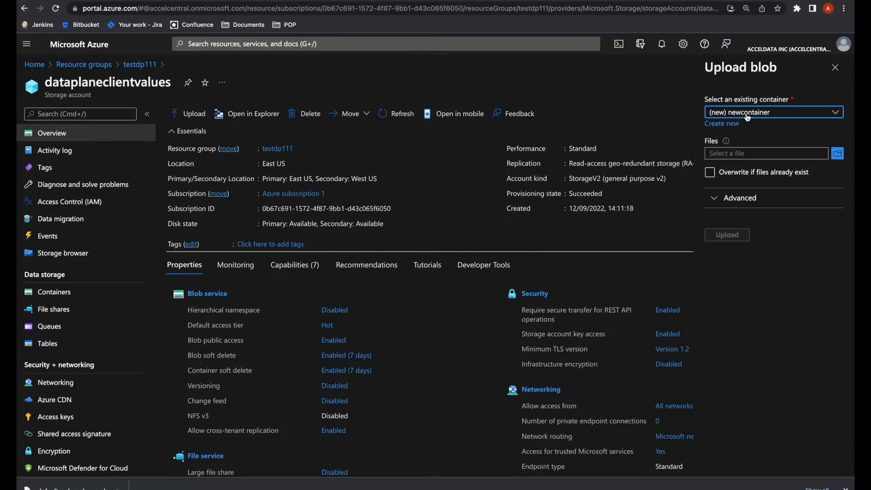
pyautogui.click(839, 158)
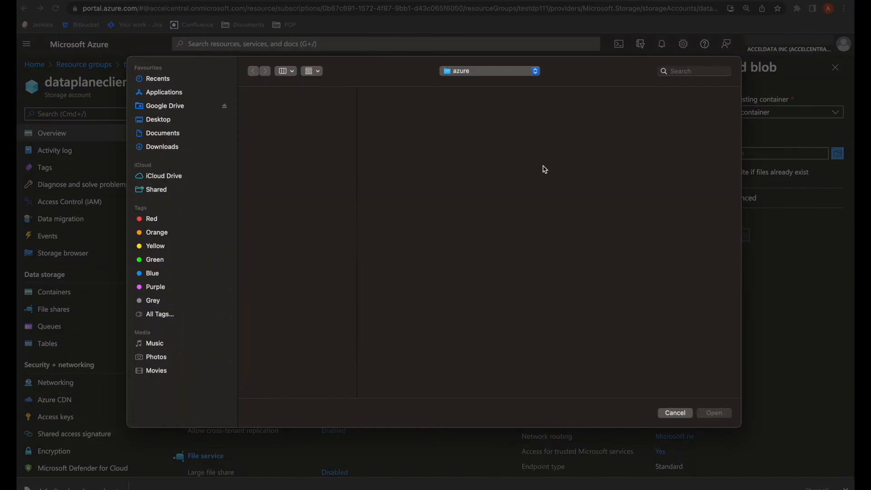
pyautogui.click(157, 147)
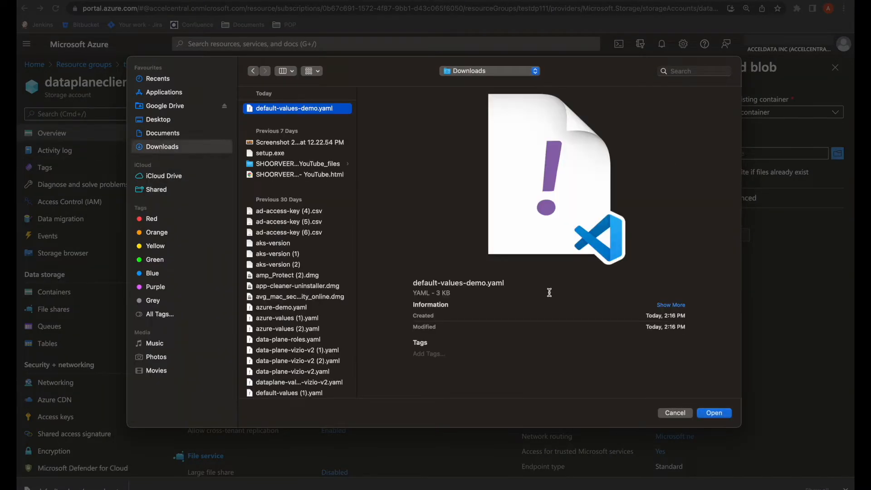
pyautogui.click(718, 414)
pyautogui.click(718, 240)
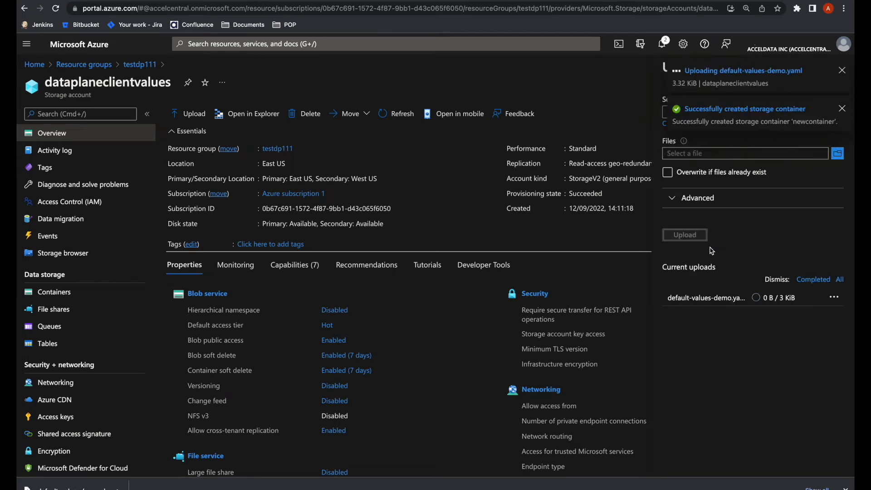
# Step: Open newcontainer from the storage account's containers and check the uploaded YAML file's name
pyautogui.click(712, 119)
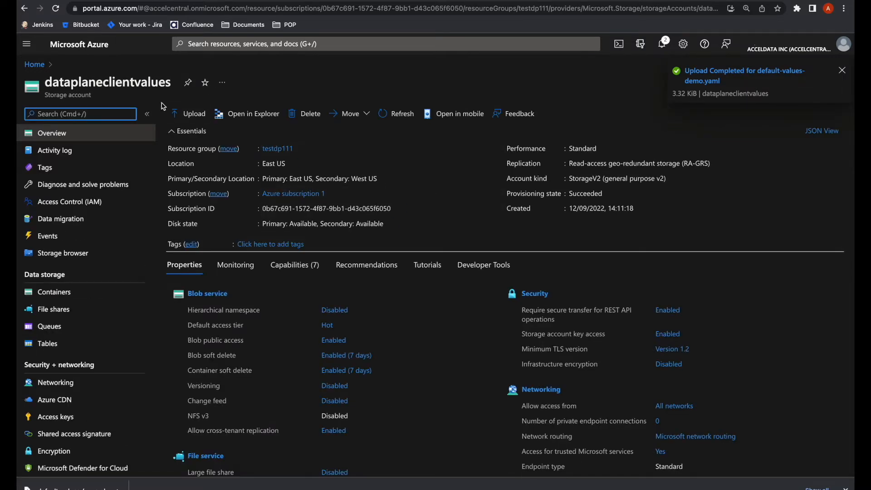
pyautogui.click(75, 300)
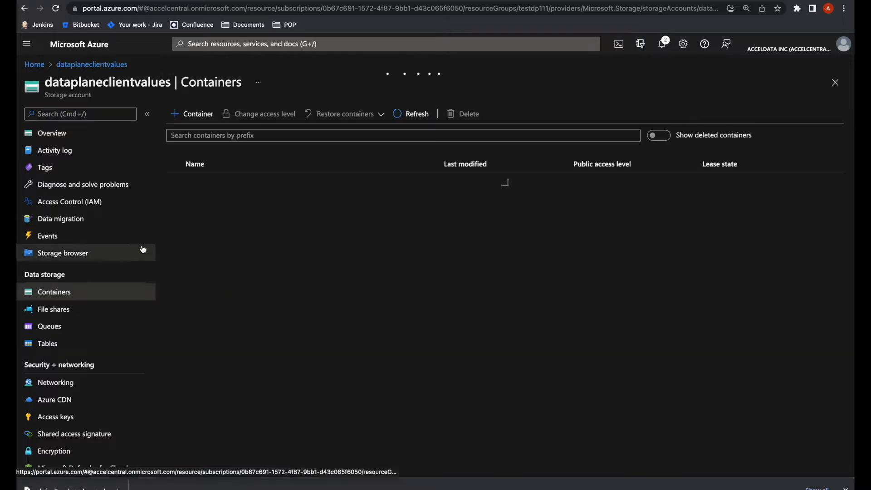
pyautogui.click(199, 206)
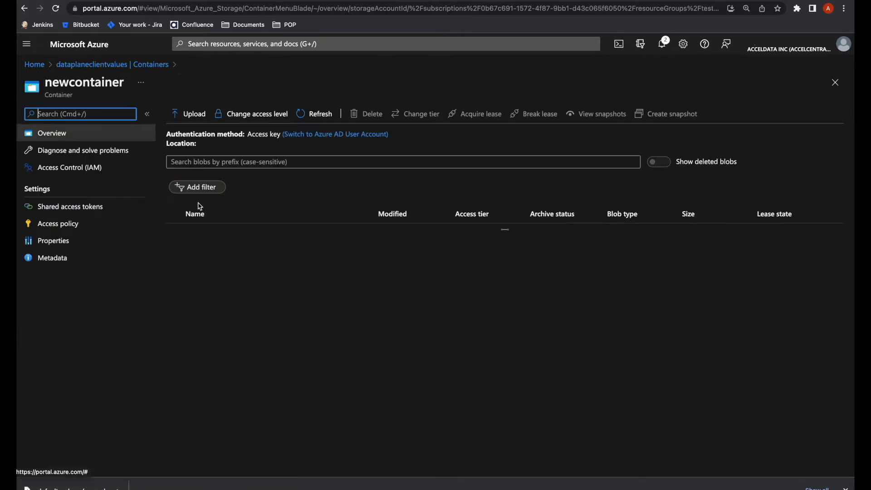
pyautogui.moveTo(197, 234); pyautogui.dragTo(284, 239)
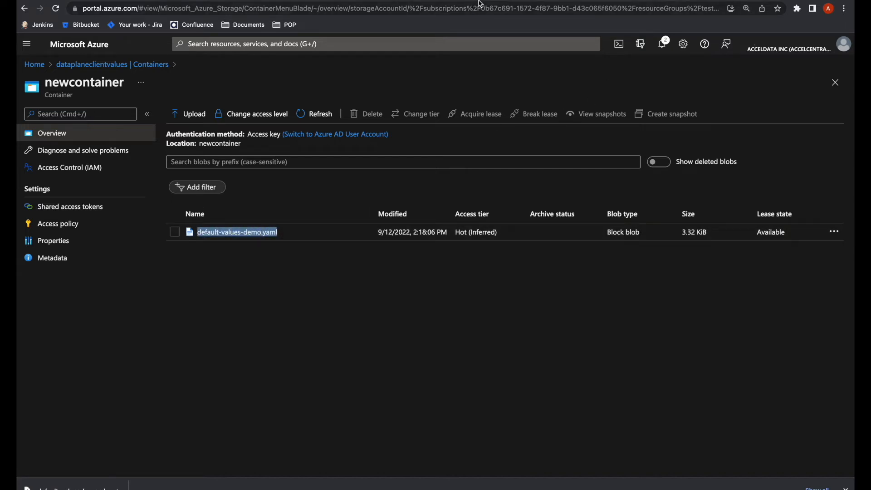
# Step: Switch back to the Acceldata setup dialog, proceed to the Azure custom deployment form and close the browser's downloads bar
pyautogui.moveTo(497, 3)
pyautogui.click(757, 6)
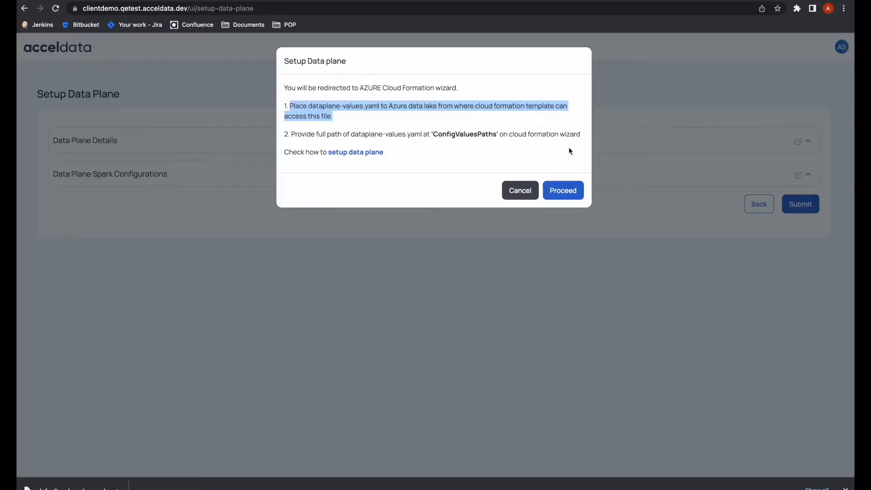
pyautogui.click(563, 192)
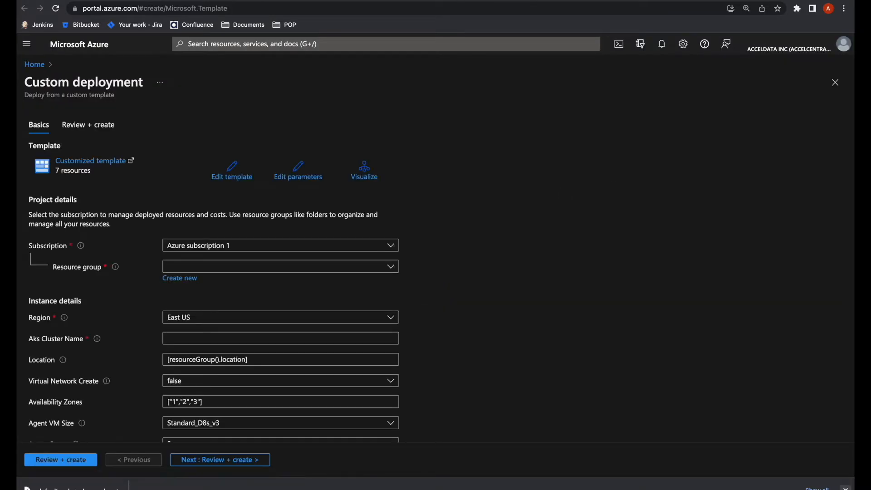
pyautogui.click(847, 488)
pyautogui.scroll(-5, 774, 396)
pyautogui.scroll(3, 551, 290)
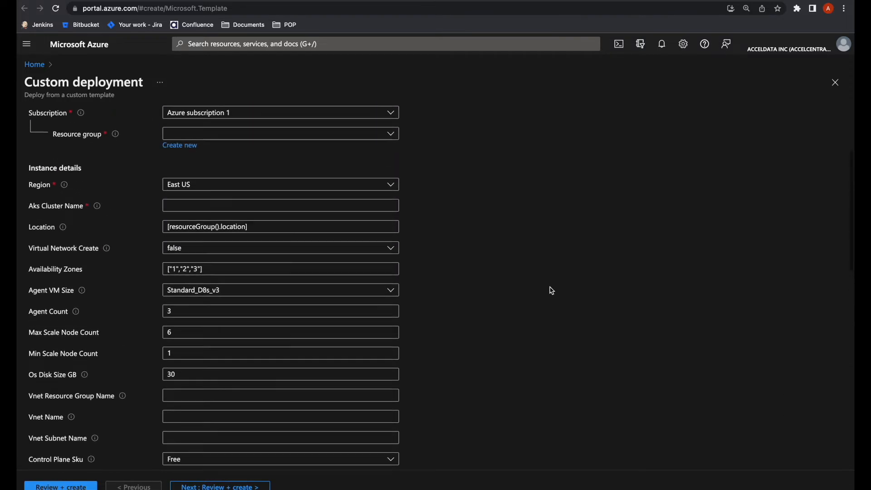
pyautogui.scroll(2, 552, 290)
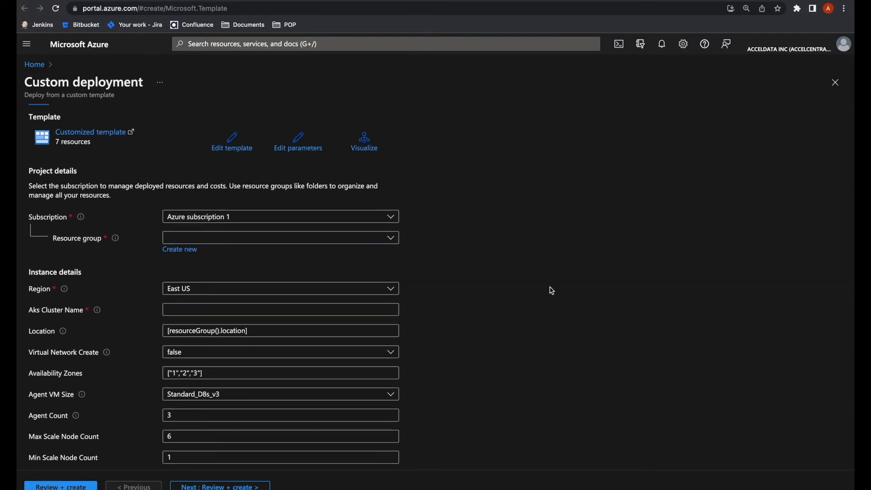
pyautogui.scroll(-1, 552, 291)
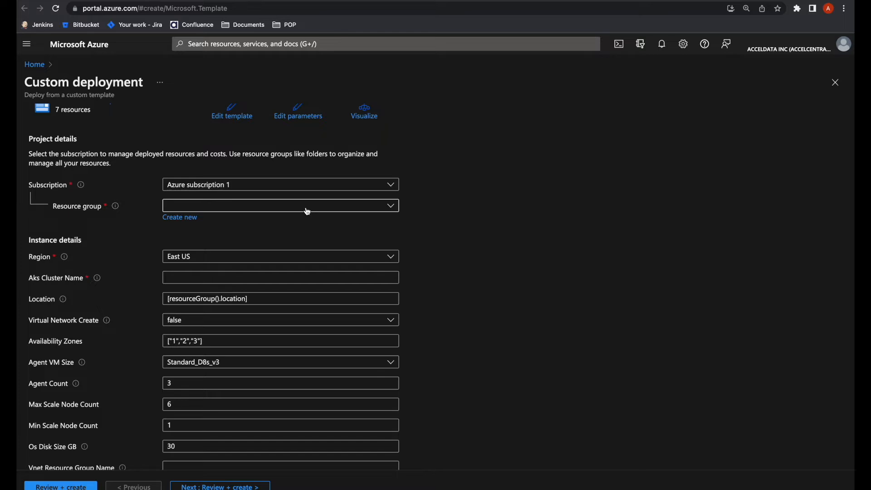
pyautogui.click(249, 207)
pyautogui.click(134, 236)
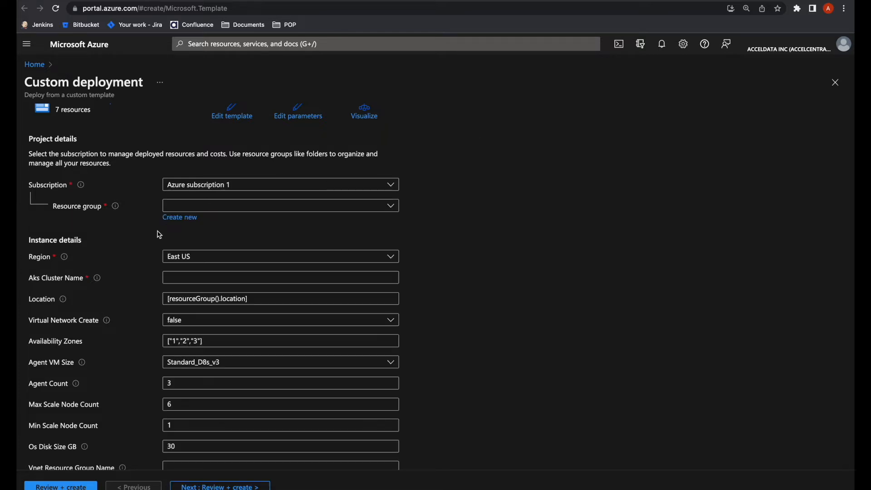
pyautogui.click(193, 218)
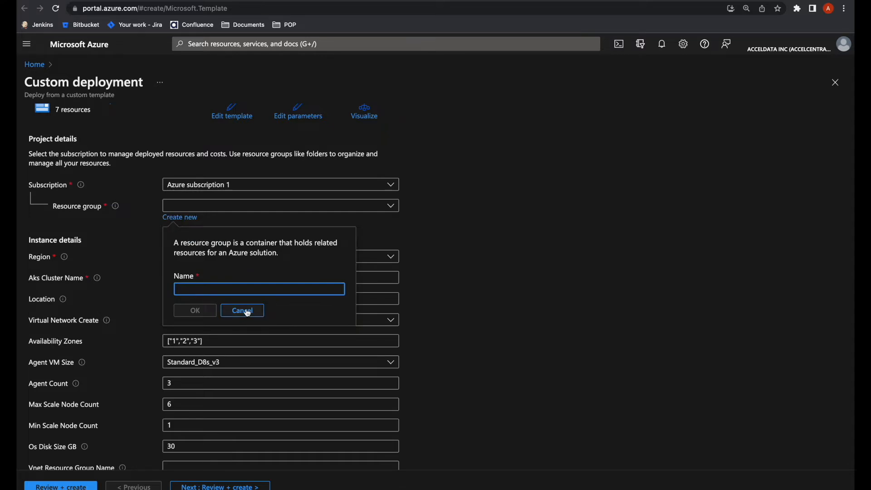
pyautogui.click(248, 312)
# Step: Select the existing testdp111 resource group for the deployment and set the AKS cluster name to acceldata-dataplne
pyautogui.click(207, 206)
pyautogui.write('111')
pyautogui.click(190, 241)
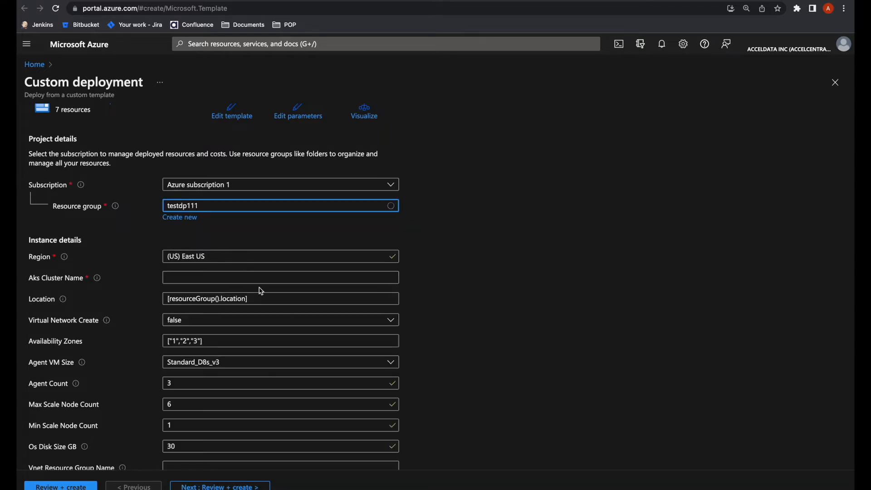
pyautogui.scroll(-2, 260, 289)
pyautogui.scroll(-1, 262, 291)
pyautogui.click(236, 222)
pyautogui.write('acceldata-')
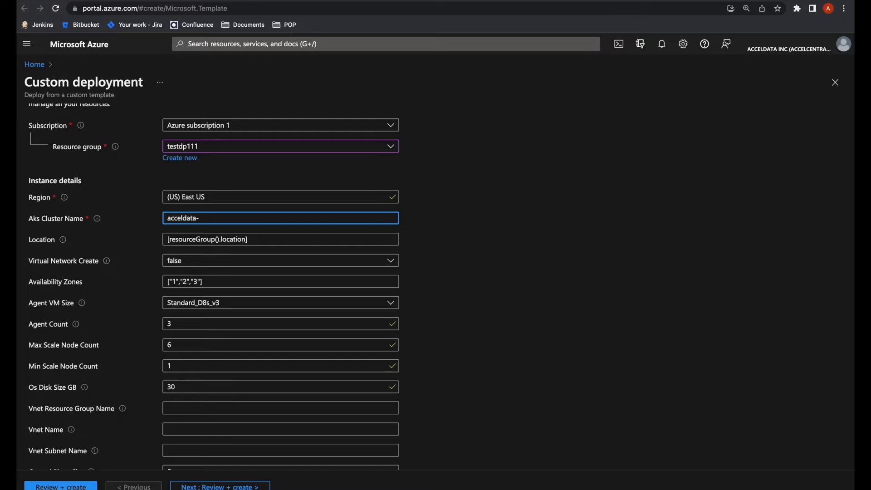
pyautogui.write('dataplne')
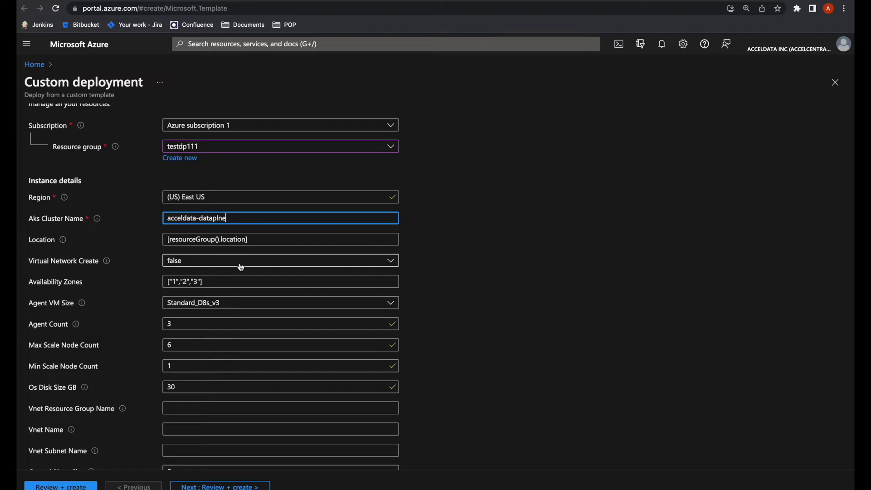
# Step: Set the Virtual Network Create option to true in the instance details
pyautogui.scroll(-1, 240, 269)
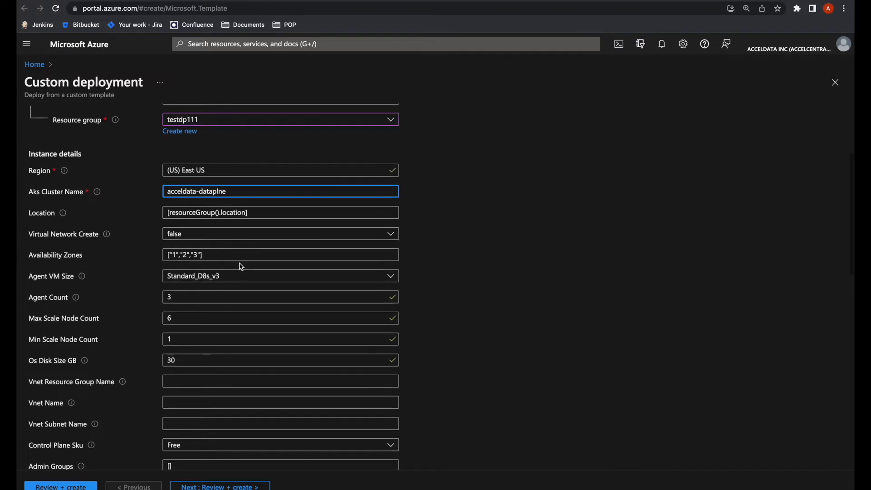
pyautogui.click(234, 237)
pyautogui.click(230, 250)
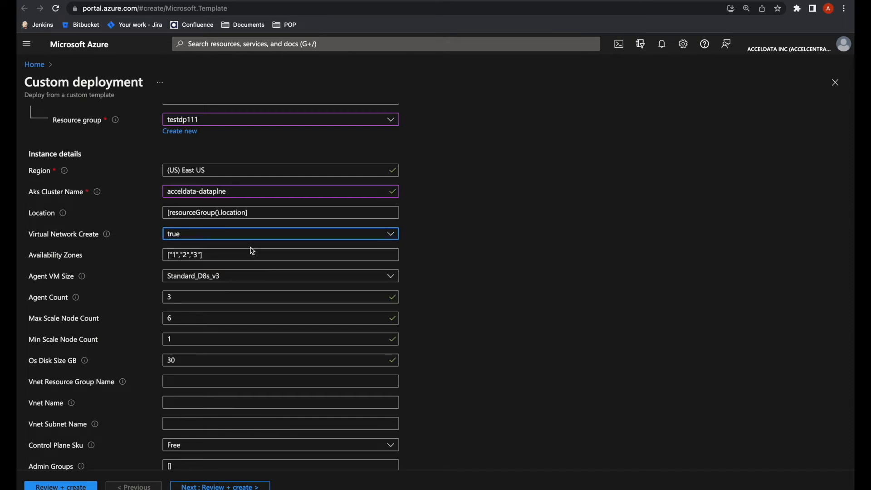
# Step: Reduce the Availability Zones value in the instance details to ["1"]
pyautogui.scroll(-1, 250, 250)
pyautogui.scroll(-1, 253, 251)
pyautogui.click(202, 233)
pyautogui.press('BackSpace')
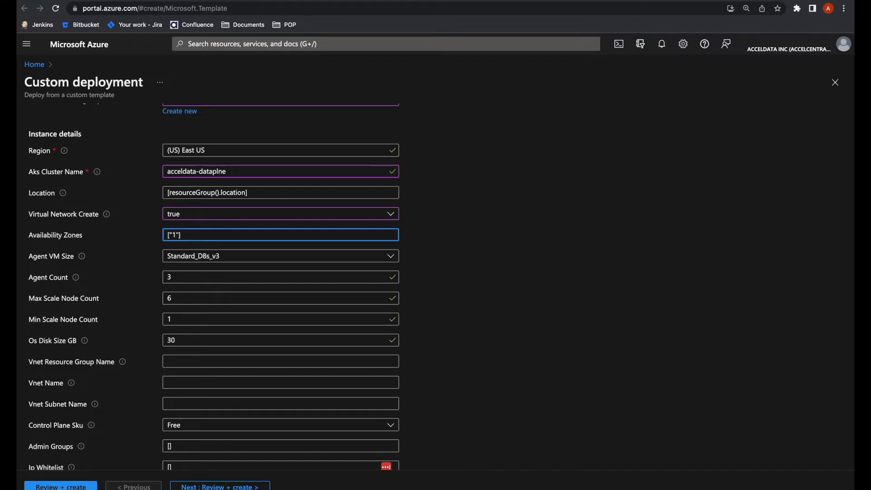
# Step: Switch Virtual Network Create to false, check the Vnet Resource Group Name field, and return the option to true
pyautogui.click(218, 220)
pyautogui.click(217, 220)
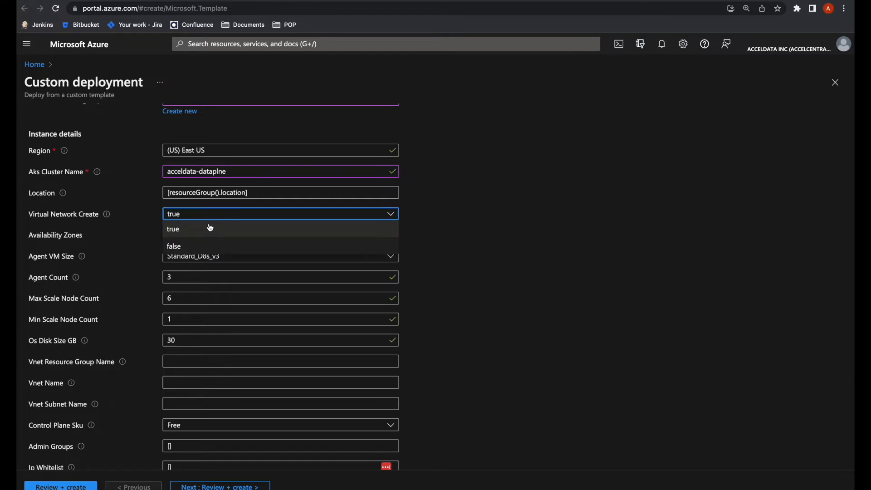
pyautogui.click(204, 246)
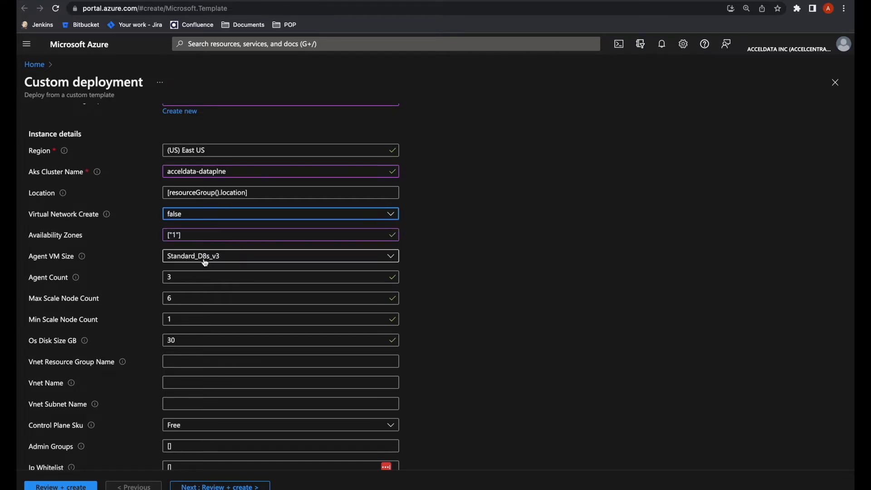
pyautogui.scroll(-1, 205, 262)
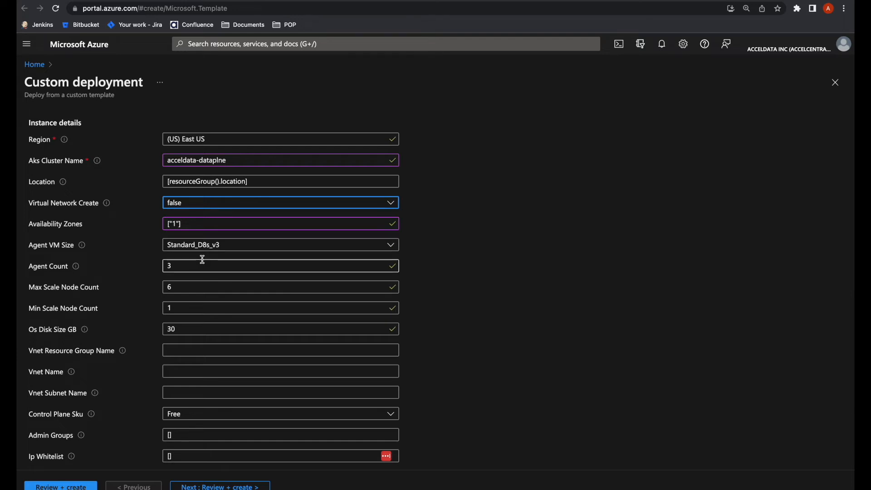
pyautogui.click(176, 352)
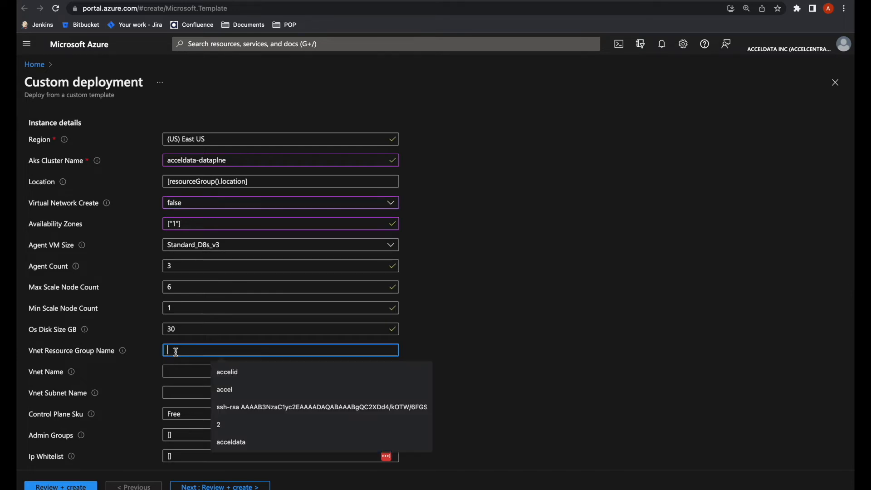
pyautogui.click(181, 205)
pyautogui.click(182, 221)
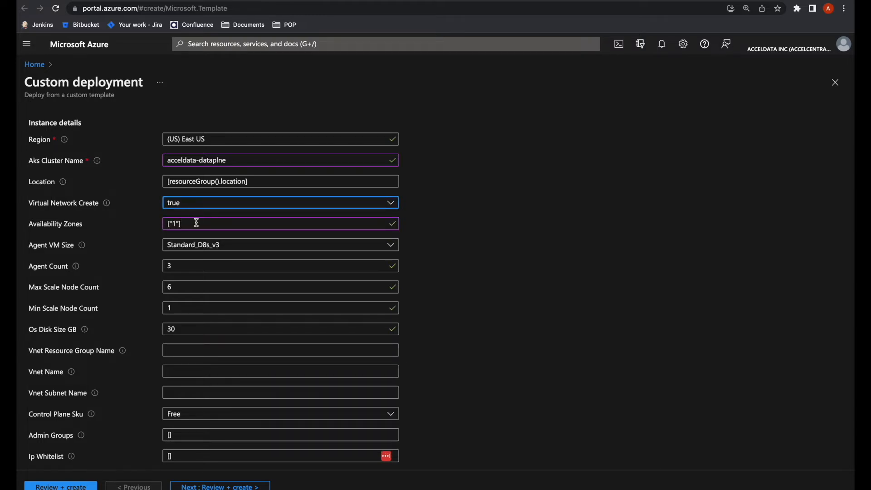
# Step: Select Standard_D8s_v3 as the agent VM size
pyautogui.scroll(-1, 197, 222)
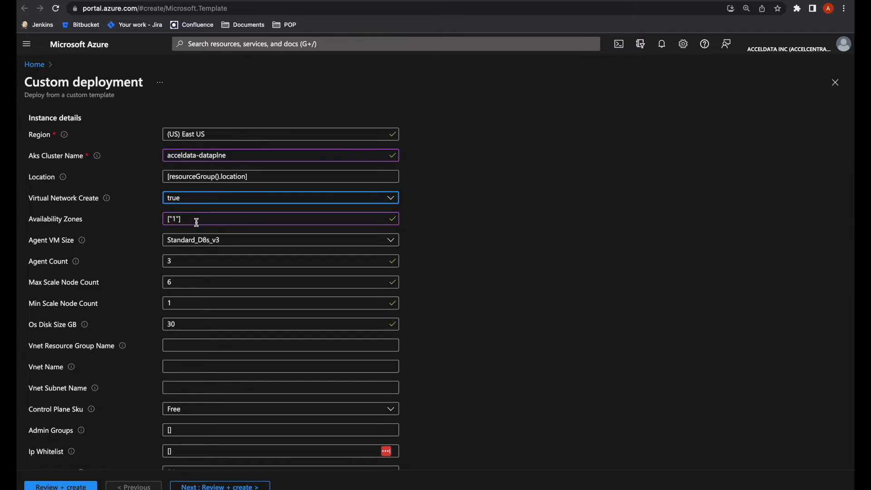
pyautogui.scroll(-1, 196, 222)
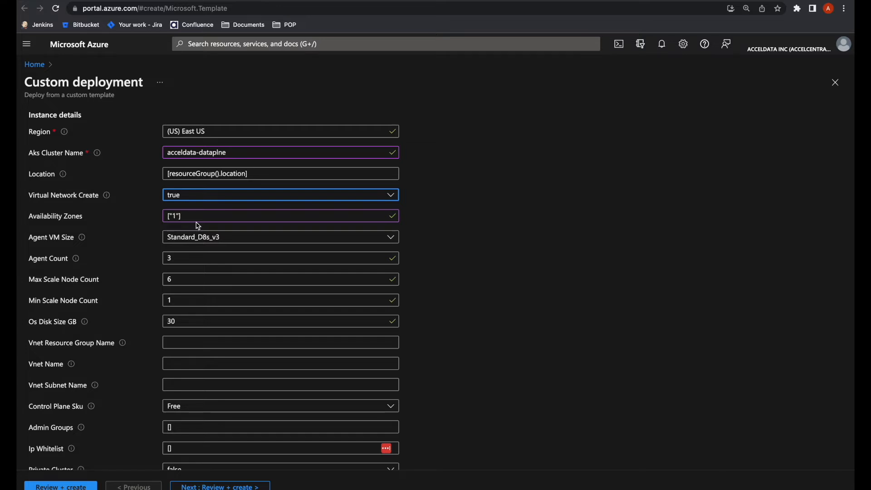
pyautogui.scroll(-3, 200, 223)
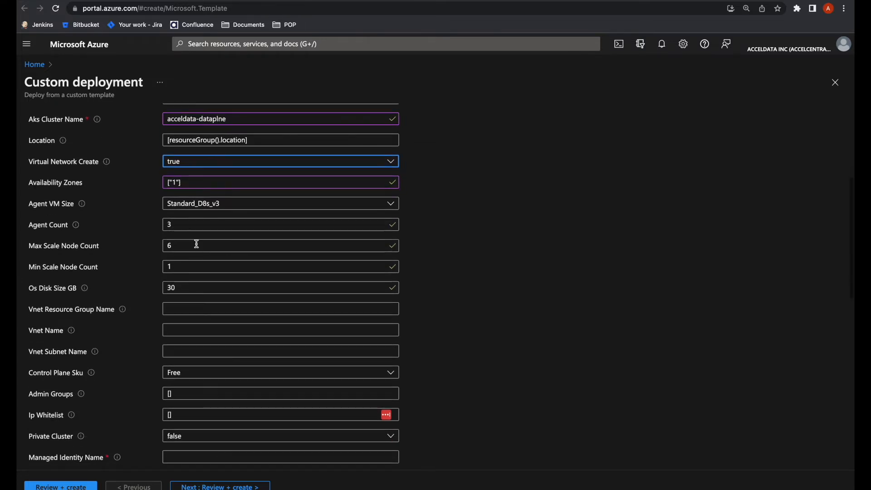
pyautogui.click(220, 207)
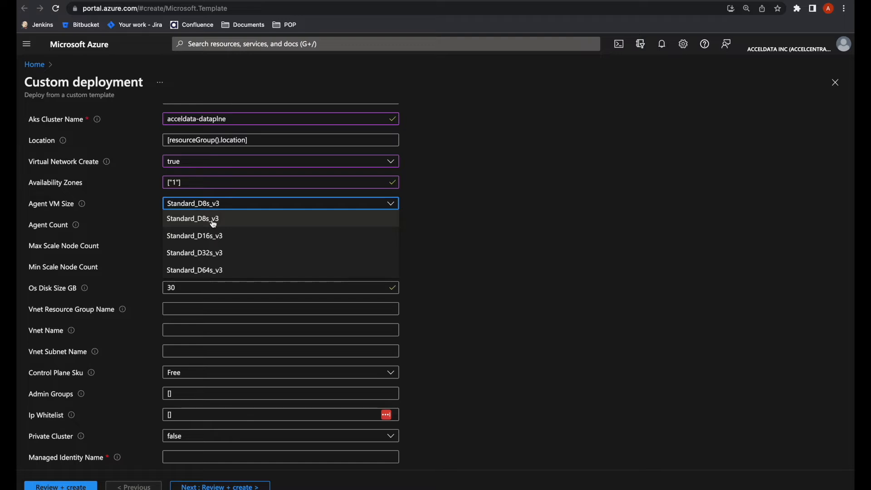
pyautogui.click(213, 220)
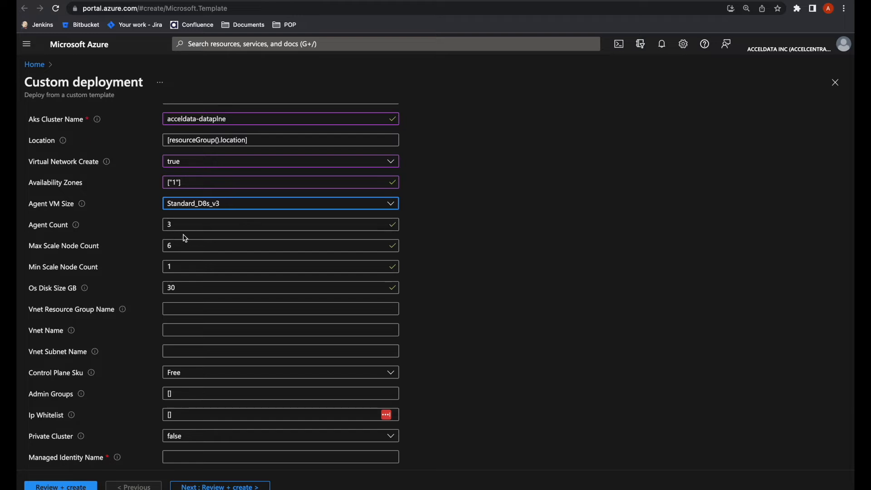
# Step: Set the agent count to 2 and check the maximum and minimum scale node counts
pyautogui.scroll(-1, 186, 237)
pyautogui.click(179, 207)
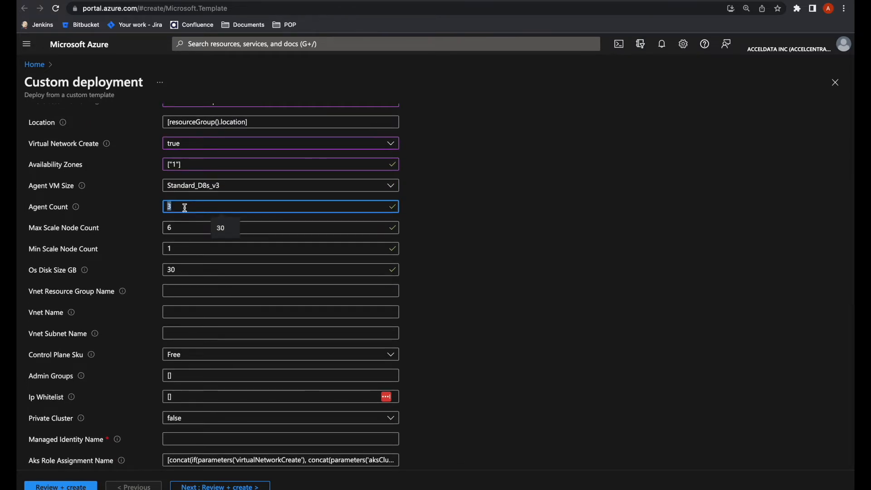
pyautogui.write('2')
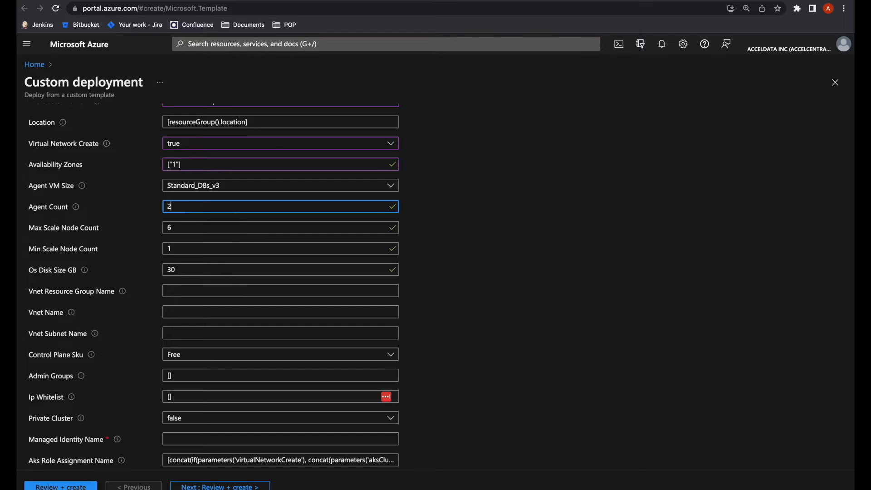
pyautogui.click(189, 228)
pyautogui.click(189, 246)
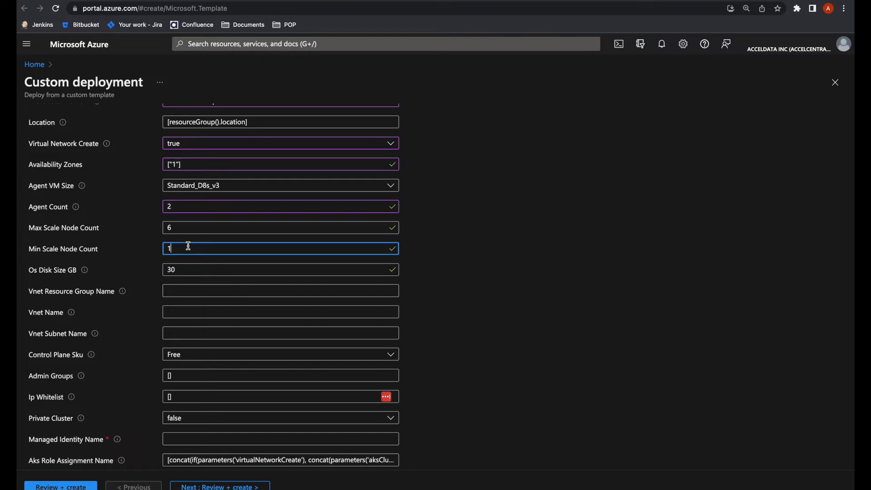
pyautogui.doubleClick(185, 208)
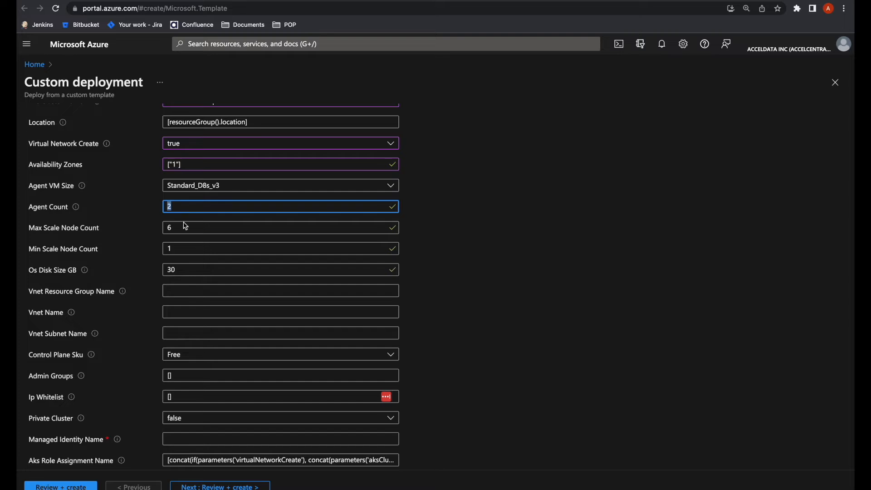
# Step: Try an OS disk size of 50 GB and set it back to 30 GB
pyautogui.scroll(-1, 198, 285)
pyautogui.doubleClick(186, 256)
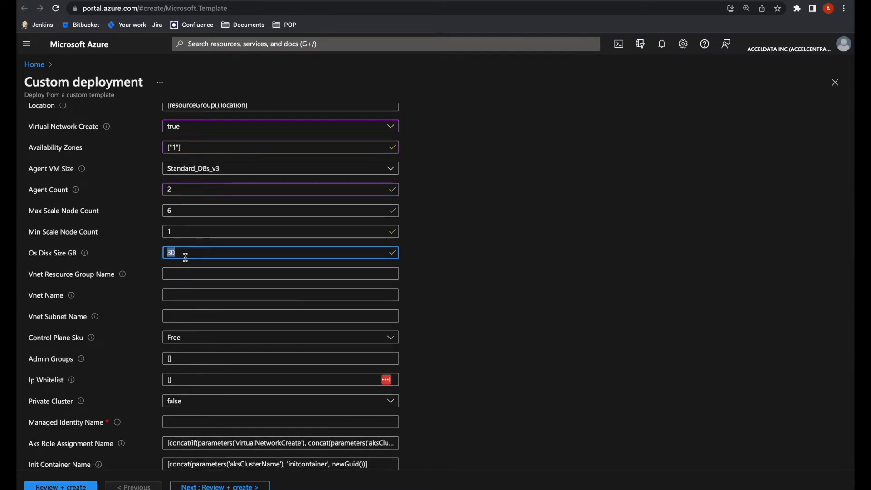
pyautogui.write('50')
pyautogui.press('BackSpace')
pyautogui.press('BackSpace')
pyautogui.write('30')
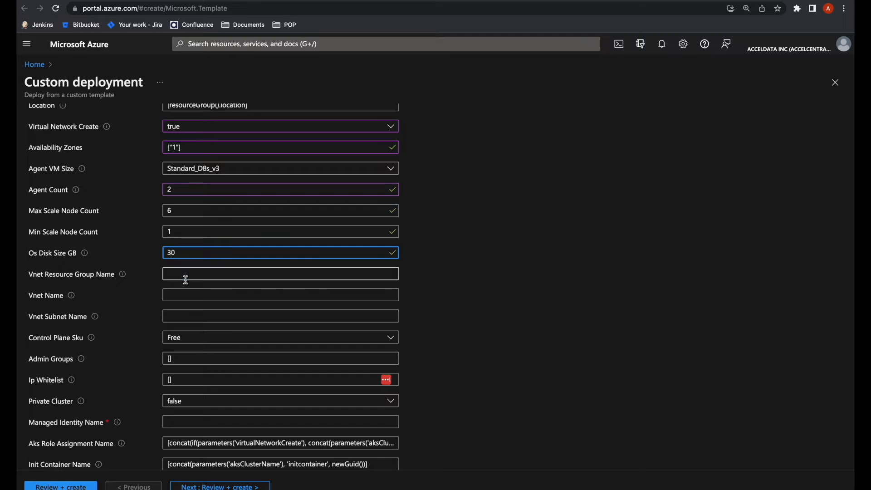
# Step: Review the Vnet Resource Group Name field and the Virtual Network Create option it depends on
pyautogui.scroll(-1, 186, 291)
pyautogui.scroll(-2, 187, 295)
pyautogui.click(173, 210)
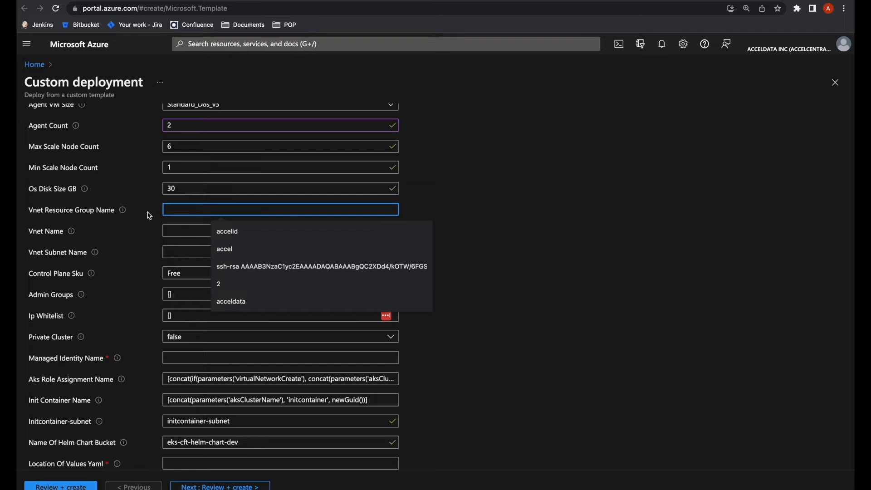
pyautogui.scroll(1, 148, 216)
pyautogui.scroll(1, 148, 214)
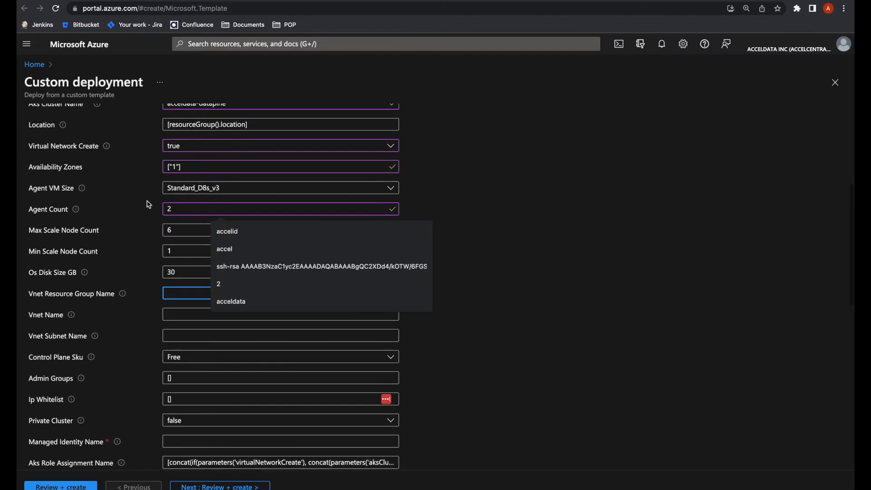
pyautogui.click(49, 152)
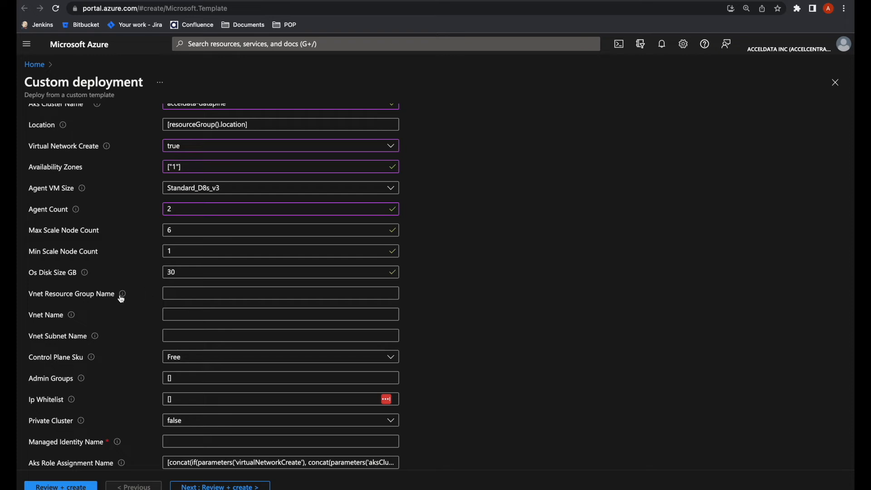
pyautogui.moveTo(122, 298)
# Step: Set the Control Plane Sku to Paid
pyautogui.scroll(-3, 122, 299)
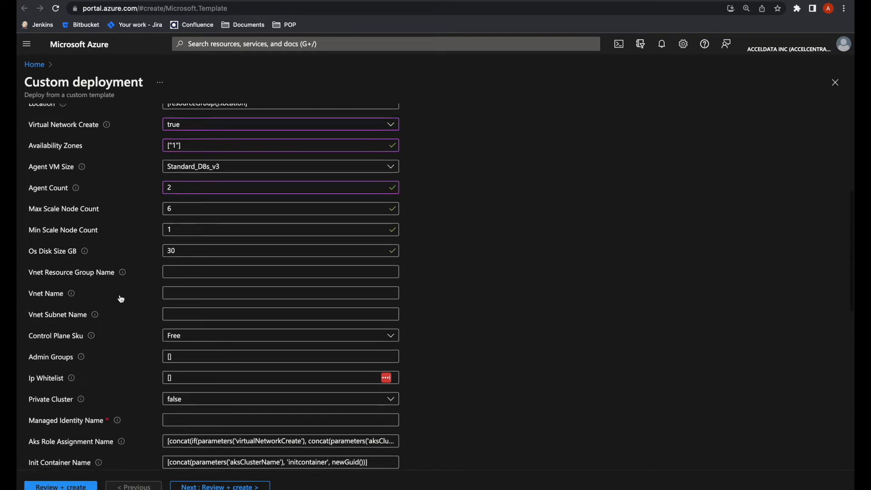
pyautogui.scroll(-2, 121, 300)
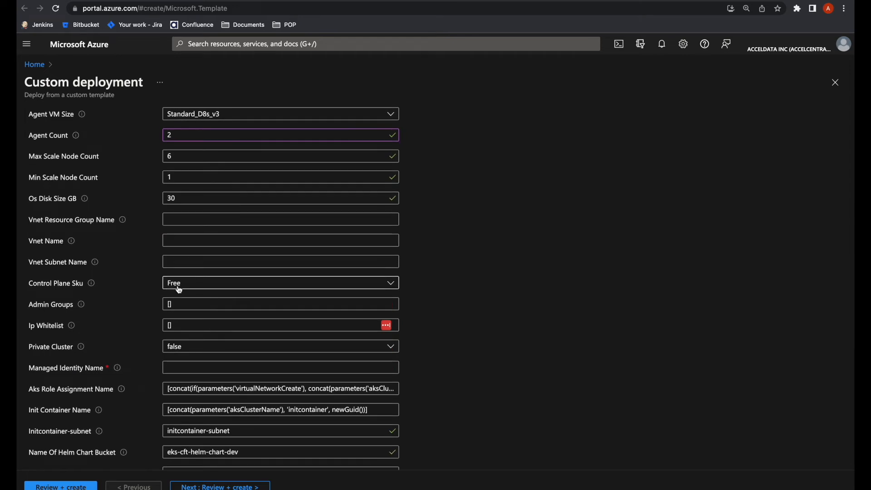
pyautogui.click(179, 286)
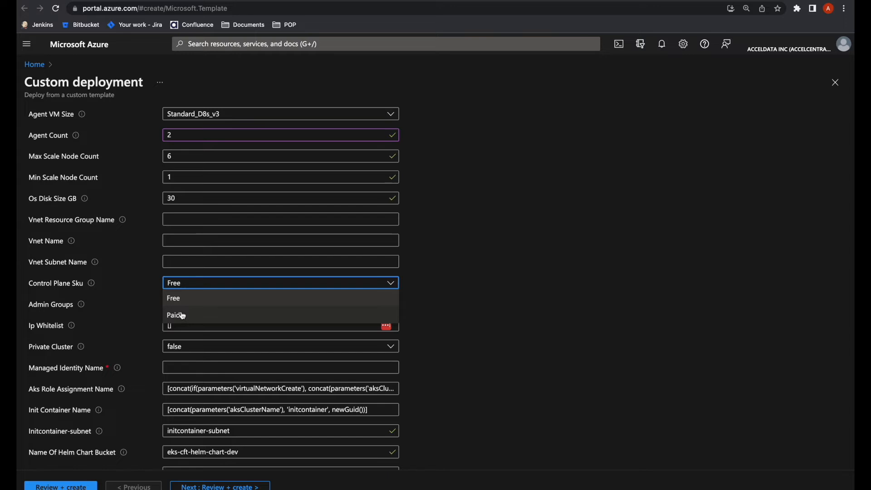
pyautogui.click(179, 315)
# Step: Check the Admin Groups and Ip Whitelist fields and select false for Private Cluster
pyautogui.scroll(-1, 106, 333)
pyautogui.click(195, 287)
pyautogui.click(196, 307)
pyautogui.scroll(3, 196, 308)
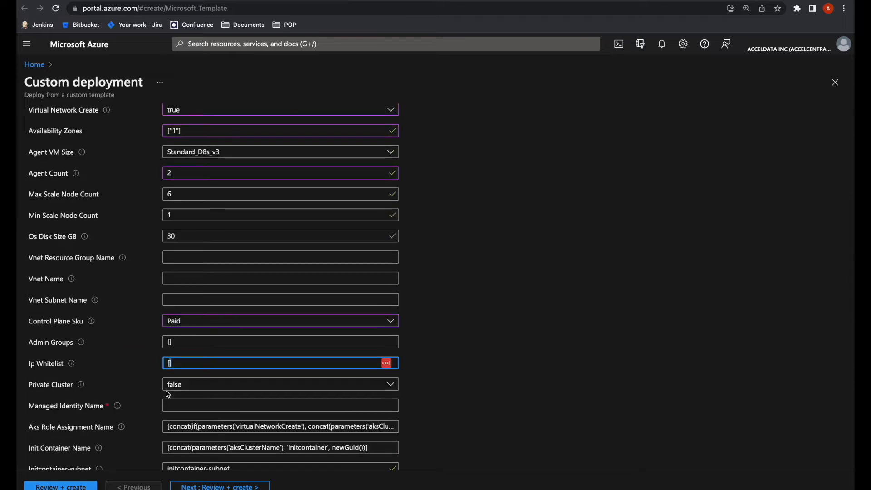
pyautogui.click(177, 392)
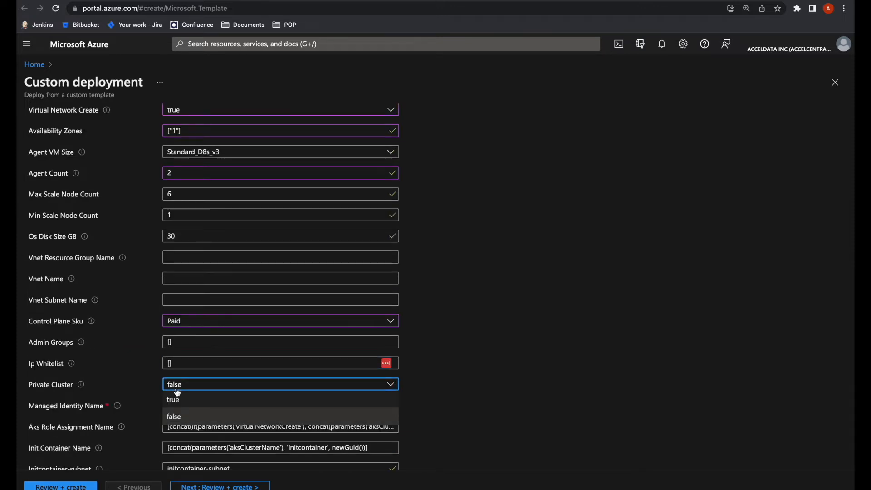
pyautogui.click(180, 417)
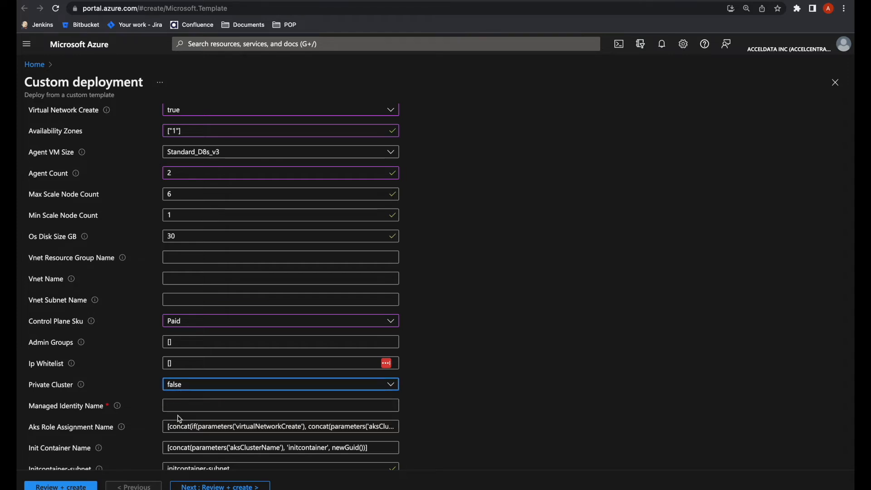
# Step: Enter acceldatarole as the Managed Identity Name
pyautogui.scroll(-3, 179, 417)
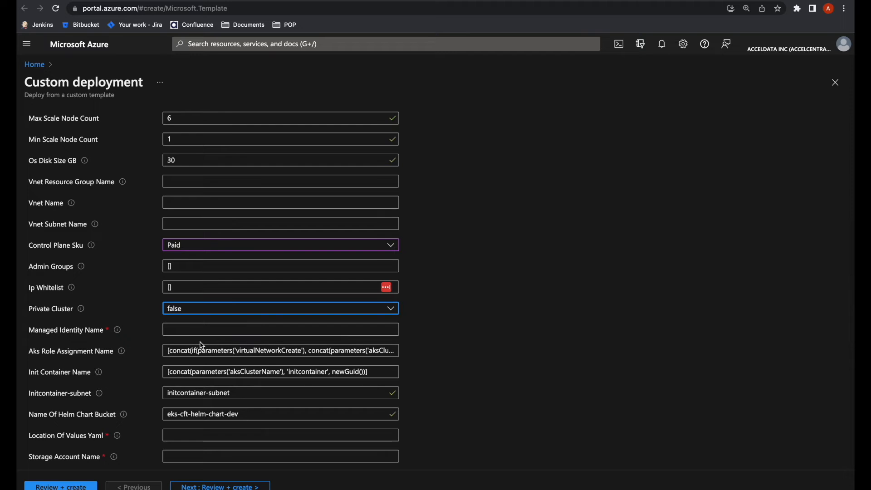
pyautogui.click(202, 330)
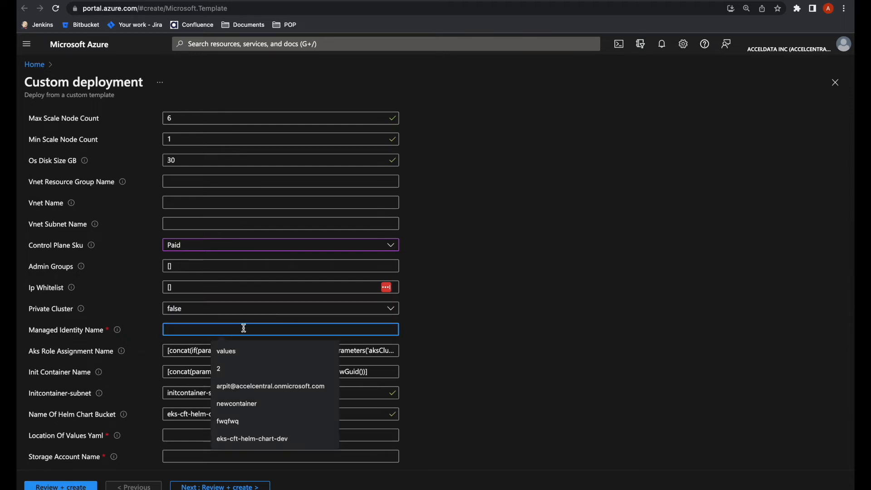
pyautogui.write('acceldatarole')
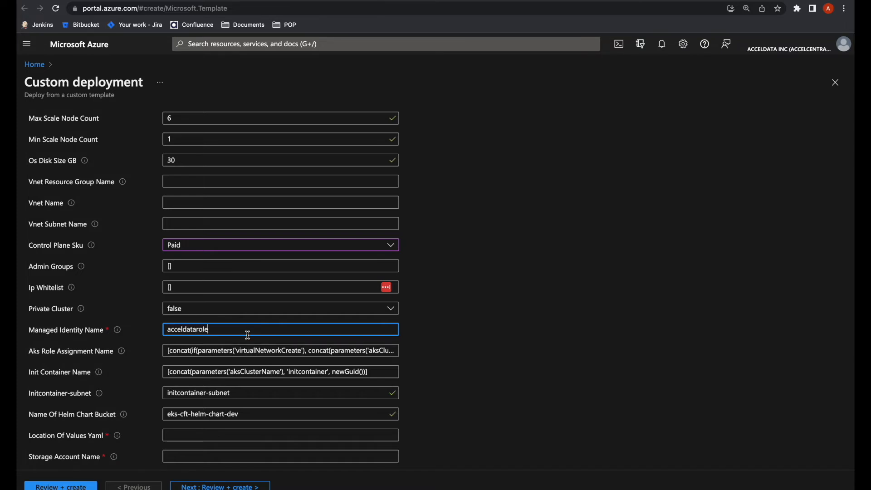
# Step: Examine the Name Of Helm Chart Bucket value, especially its suffix
pyautogui.scroll(-2, 248, 335)
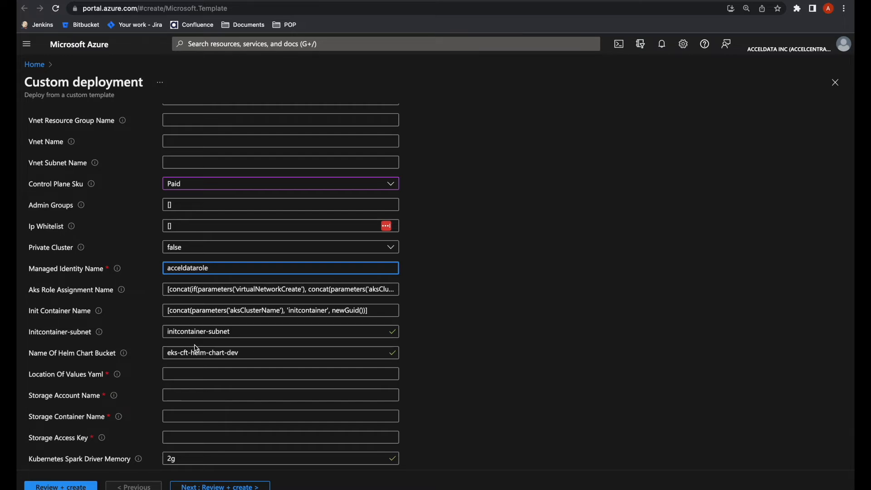
pyautogui.scroll(-2, 257, 352)
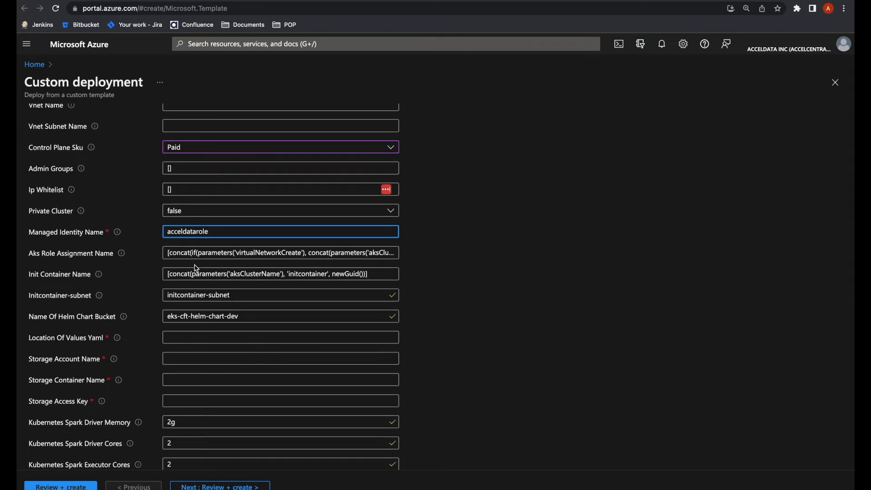
pyautogui.click(260, 317)
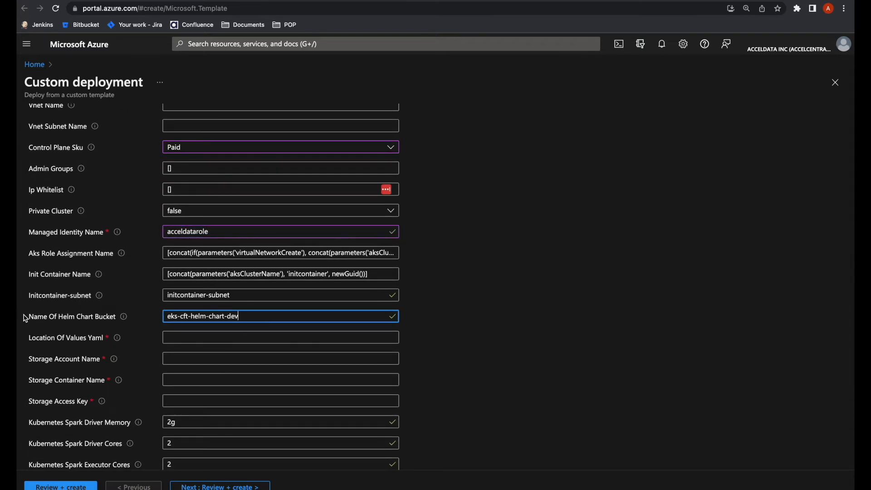
pyautogui.tripleClick(255, 317)
pyautogui.moveTo(256, 318); pyautogui.dragTo(224, 320)
pyautogui.click(227, 316)
pyautogui.keyDown('shift'); pyautogui.click(242, 318); pyautogui.keyUp('shift')
# Step: Go to the Location Of Values Yaml field and open portal.azure.com in a new browser tab
pyautogui.click(233, 337)
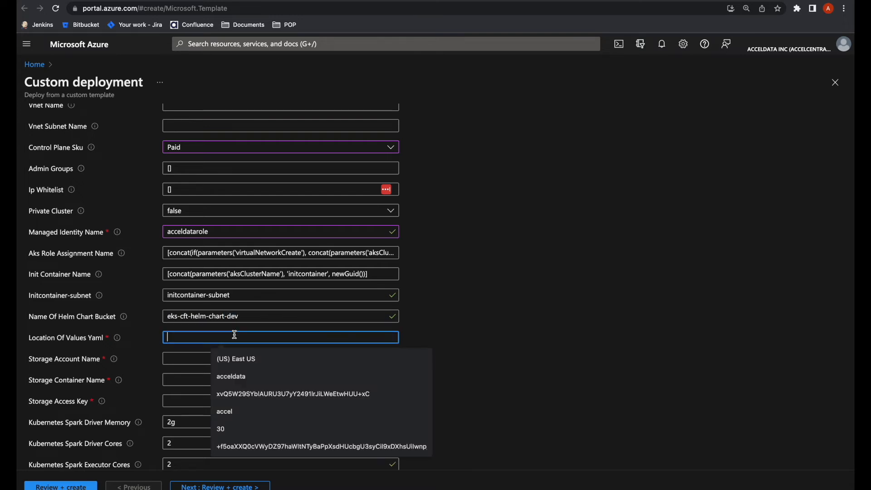
pyautogui.hotkey('ctrl', 't')
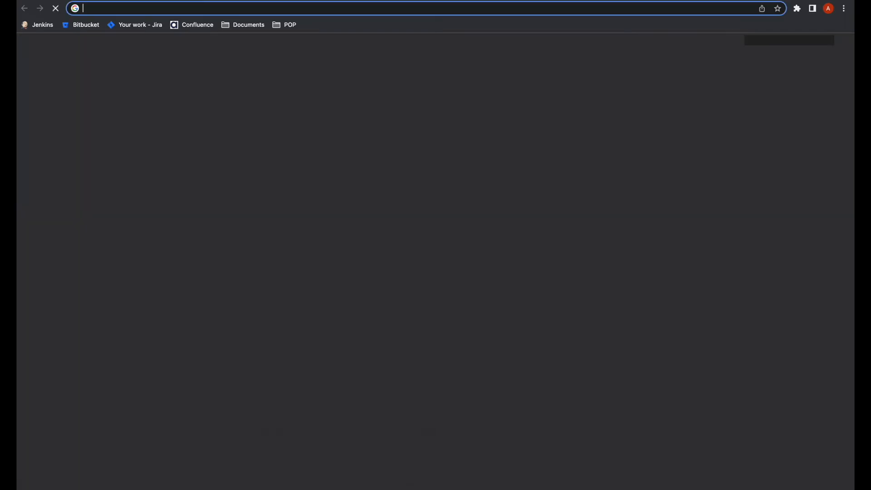
pyautogui.write('portal.azure.com')
pyautogui.press('Return')
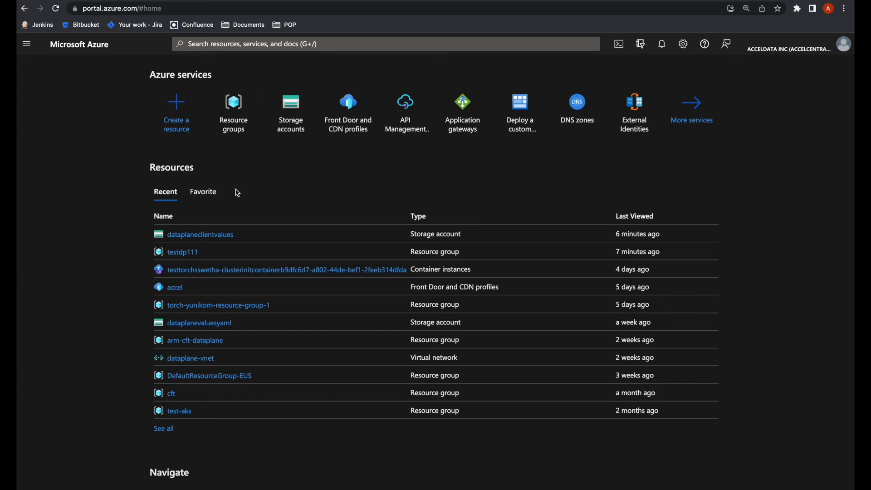
# Step: Open newcontainer in the dataplaneclientvalues storage account of the testdp111 resource group
pyautogui.click(177, 252)
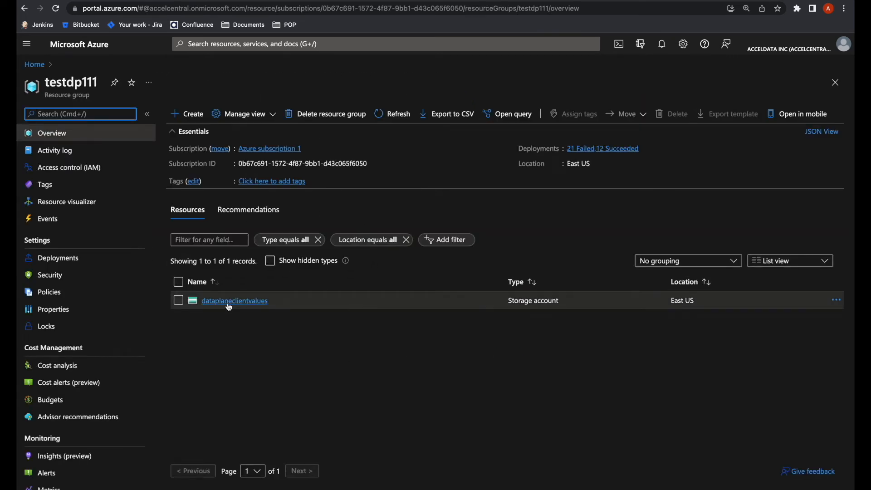
pyautogui.click(229, 305)
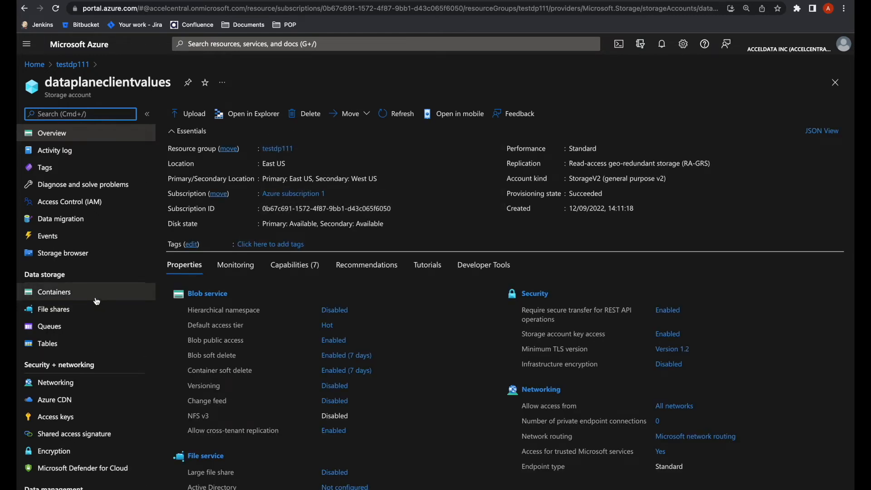
pyautogui.click(96, 299)
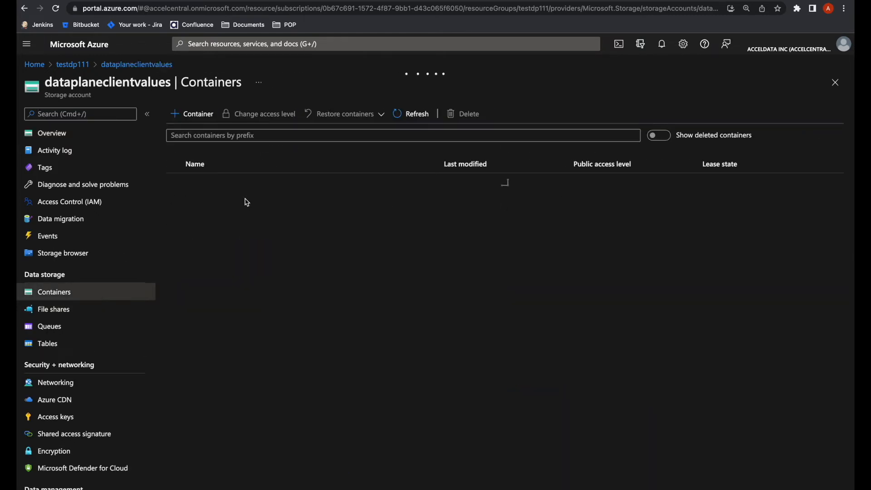
pyautogui.click(206, 203)
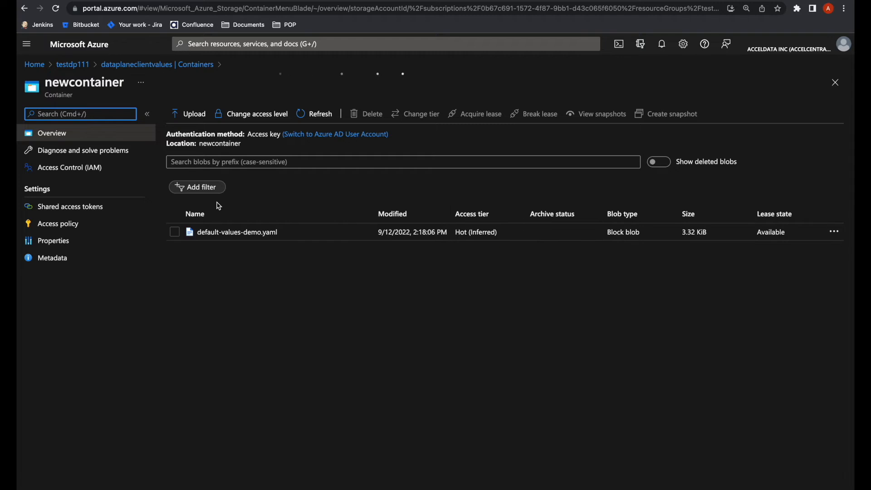
# Step: Copy the blob name default-values-demo.yaml into the custom deployment's Location Of Values Yaml field
pyautogui.moveTo(194, 235); pyautogui.dragTo(282, 244)
pyautogui.press('super+c')
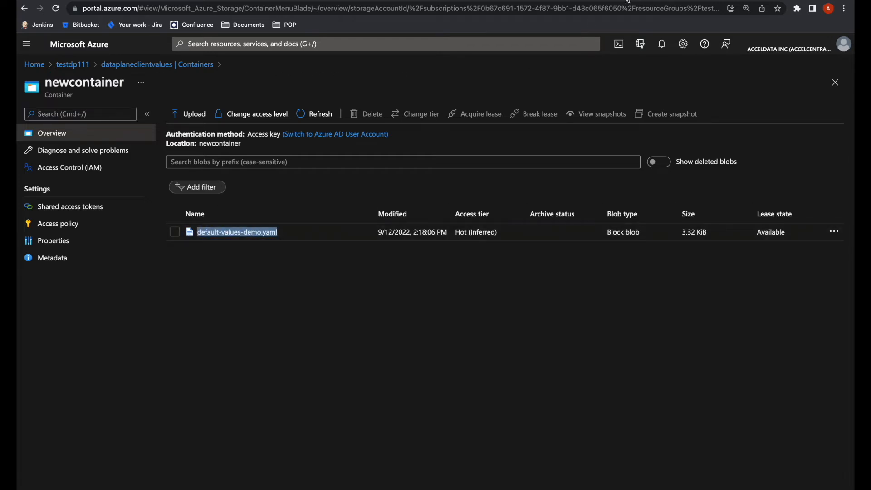
pyautogui.hotkey('ctrl', 'Tab')
pyautogui.press('super+v')
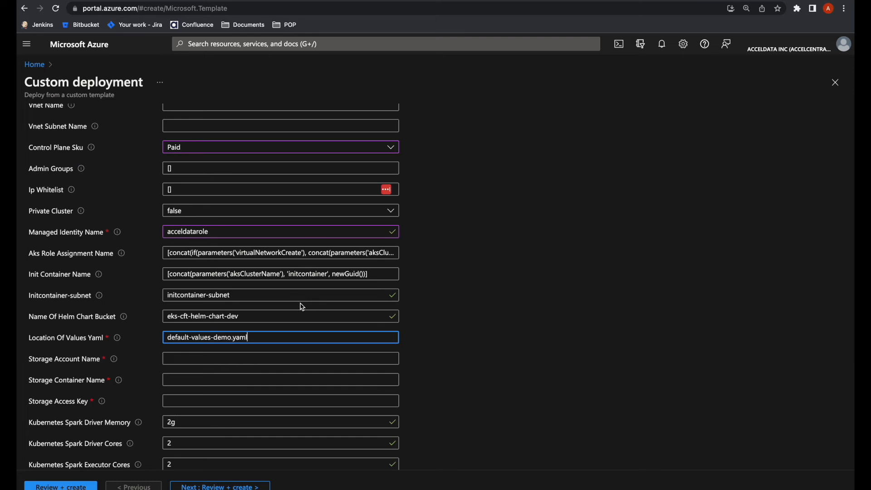
# Step: Copy the storage account's name, dataplaneclientvalues, from its containers page into the deployment's Storage Account Name field
pyautogui.scroll(-1, 257, 375)
pyautogui.click(251, 324)
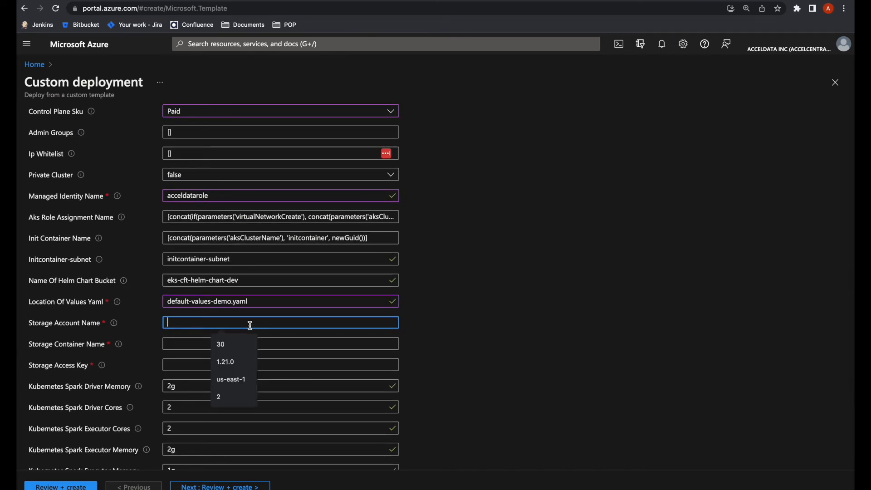
pyautogui.hotkey('ctrl', 'shift', 'Tab')
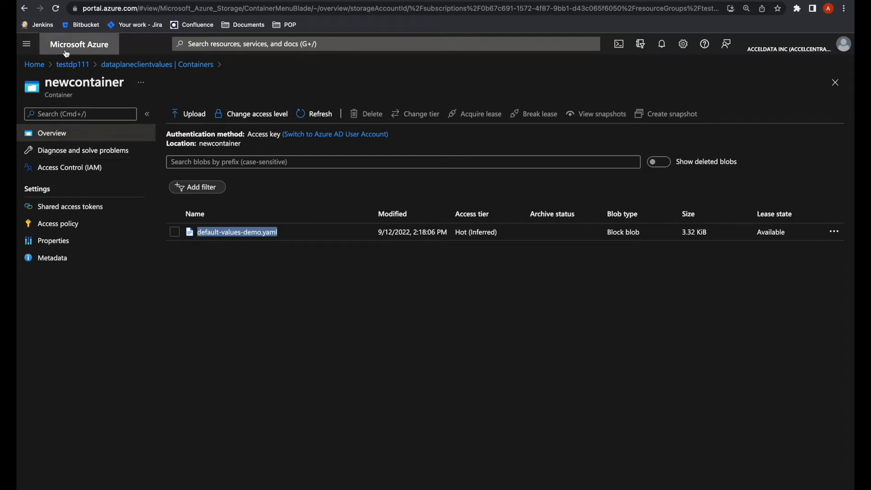
pyautogui.click(25, 8)
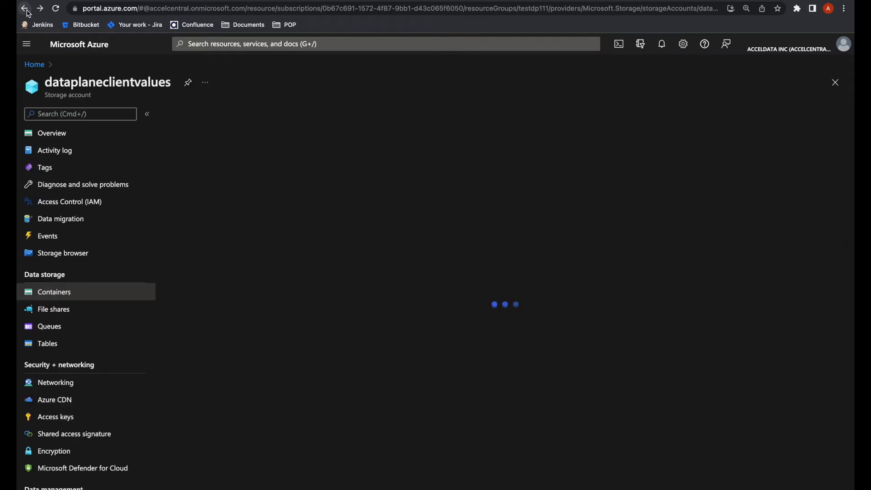
pyautogui.doubleClick(63, 83)
pyautogui.hotkey('ctrl', 'c')
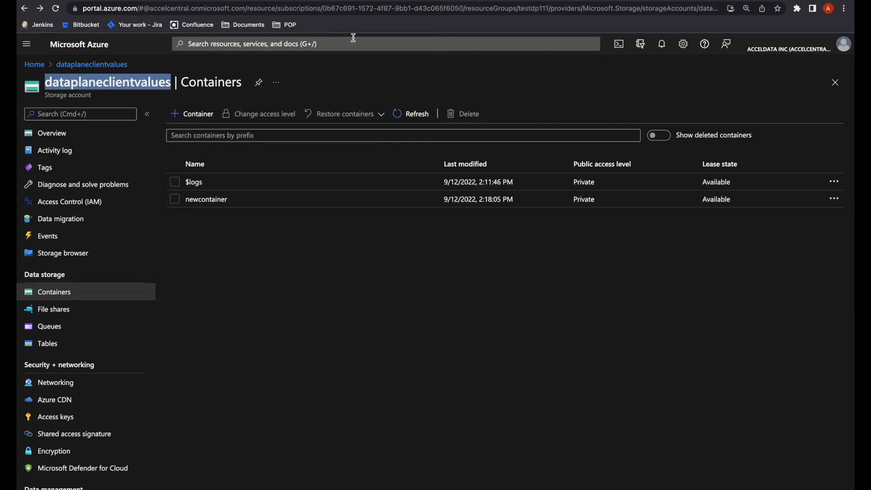
pyautogui.click(693, 1)
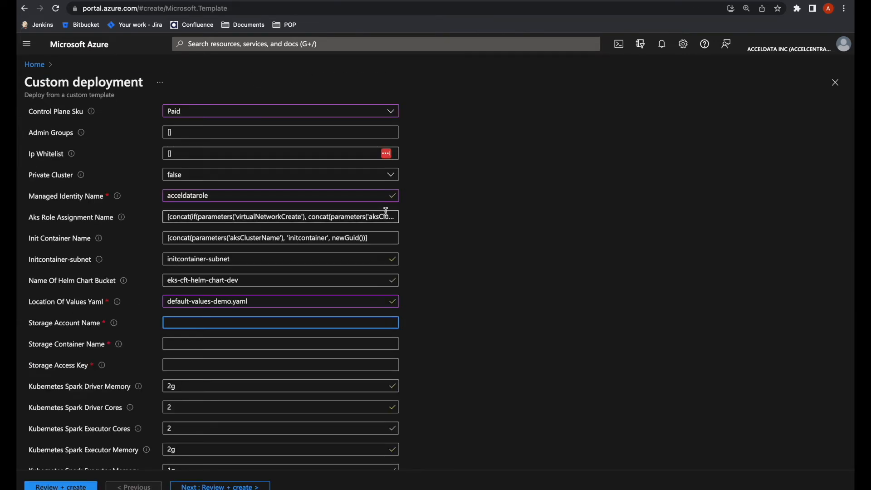
pyautogui.hotkey('ctrl', 'v')
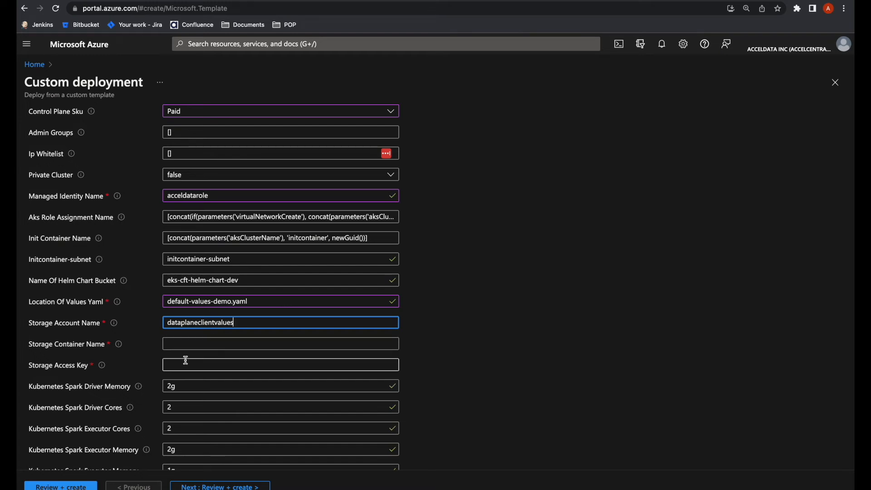
# Step: Copy the container name newcontainer from the storage account into the deployment's Storage Container Name field
pyautogui.click(182, 345)
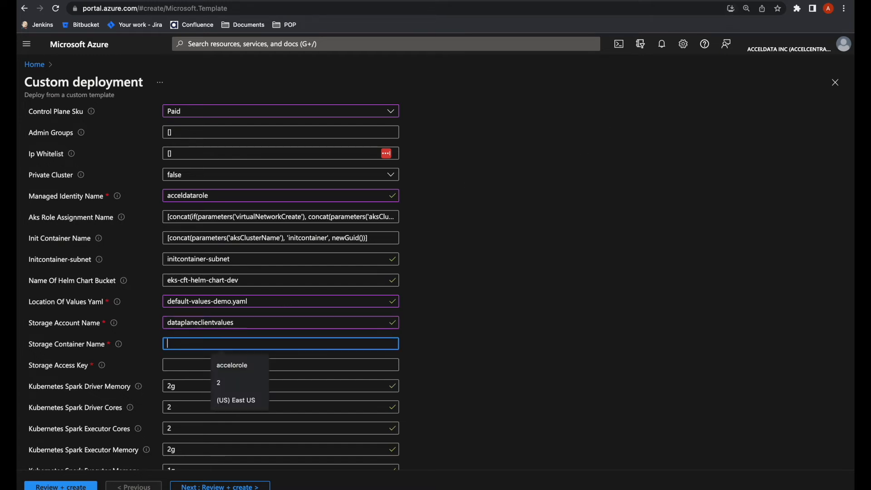
pyautogui.click(693, 1)
pyautogui.moveTo(256, 203); pyautogui.dragTo(187, 203)
pyautogui.press('super+c')
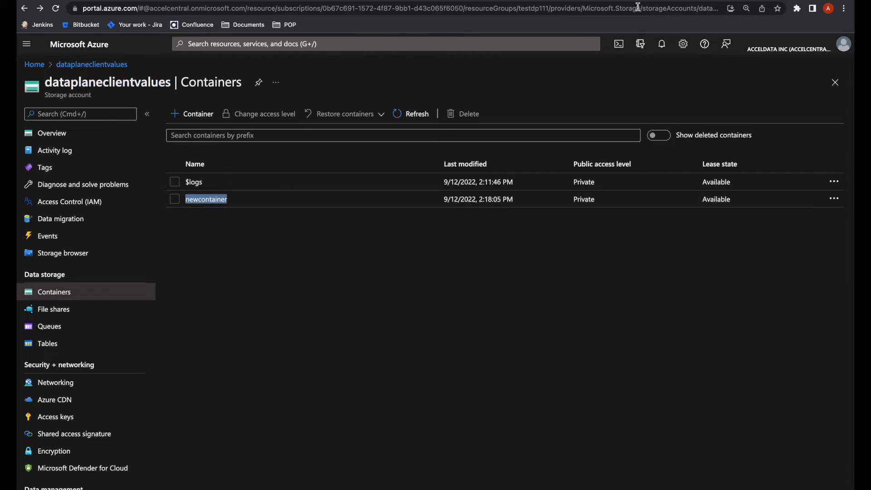
pyautogui.click(695, 1)
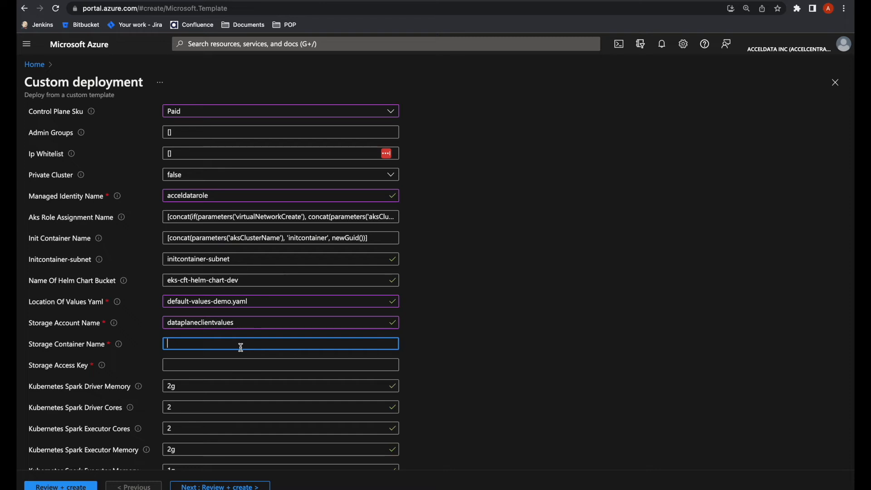
pyautogui.press('super+v')
# Step: Reveal and copy the storage account's key1 access key and paste it into the deployment's Storage Access Key field
pyautogui.click(226, 363)
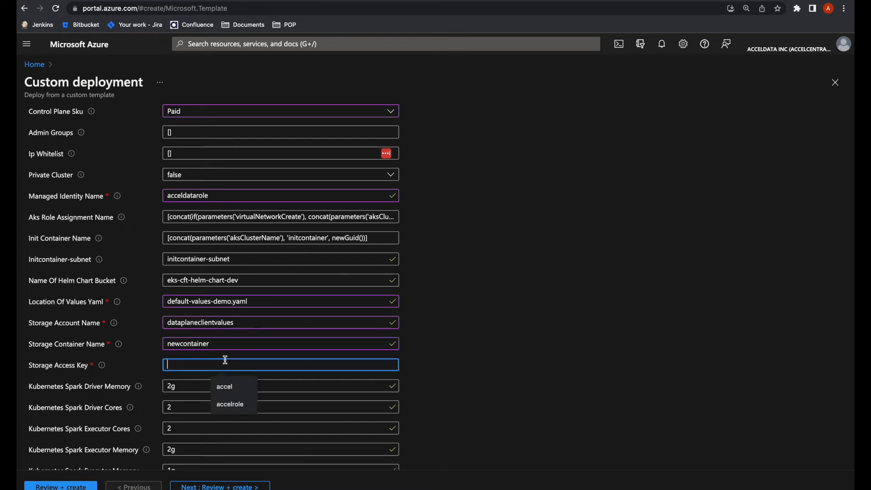
pyautogui.click(749, 1)
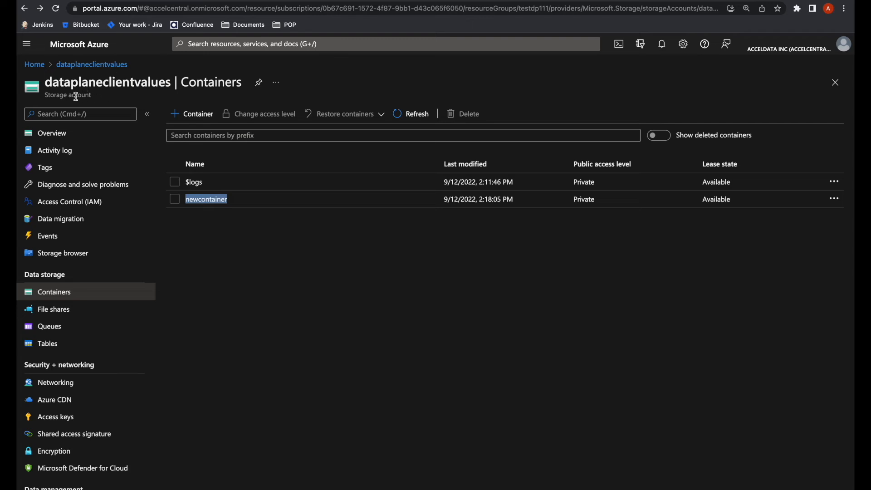
pyautogui.scroll(-3, 78, 273)
pyautogui.click(75, 310)
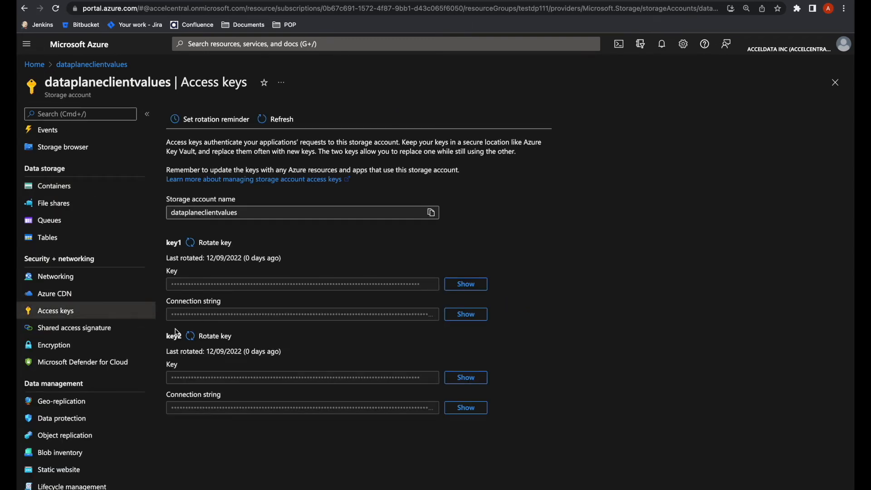
pyautogui.click(478, 287)
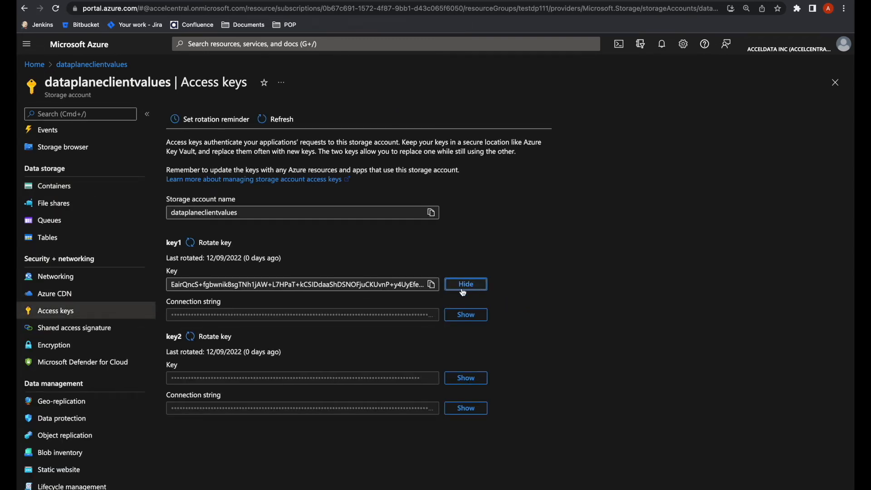
pyautogui.click(433, 285)
pyautogui.click(685, 0)
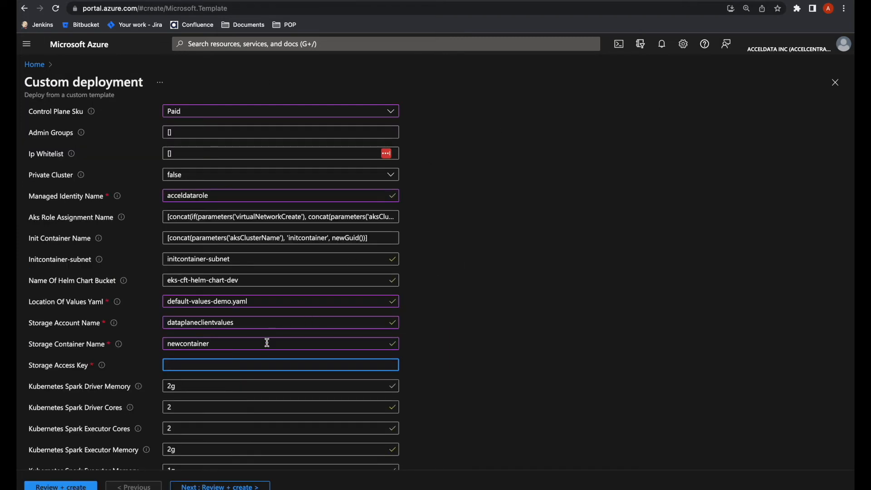
pyautogui.hotkey('ctrl', 'v')
# Step: Keep the default Kubernetes Spark and scheduling parameters, then review and create the custom deployment
pyautogui.click(248, 387)
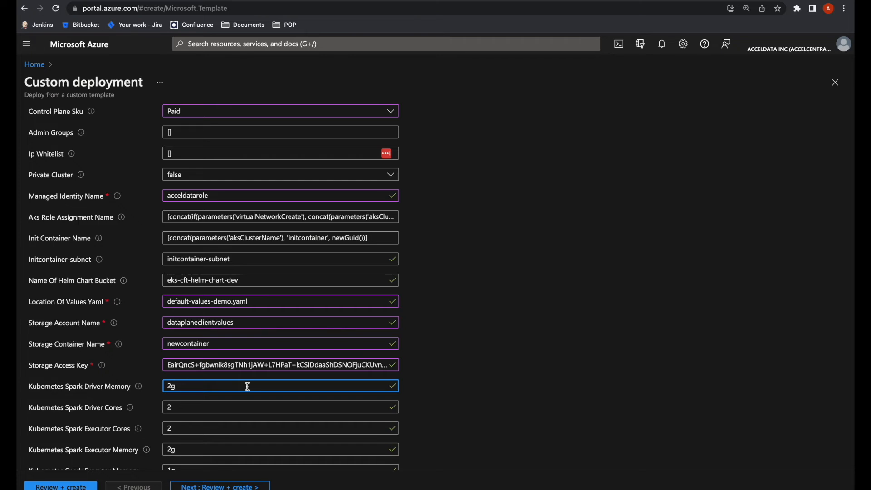
pyautogui.scroll(-5, 248, 387)
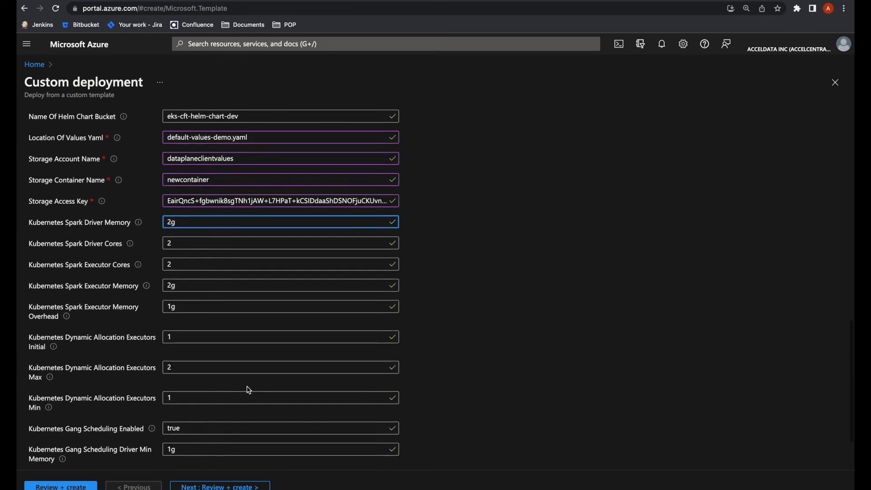
pyautogui.scroll(-2, 247, 388)
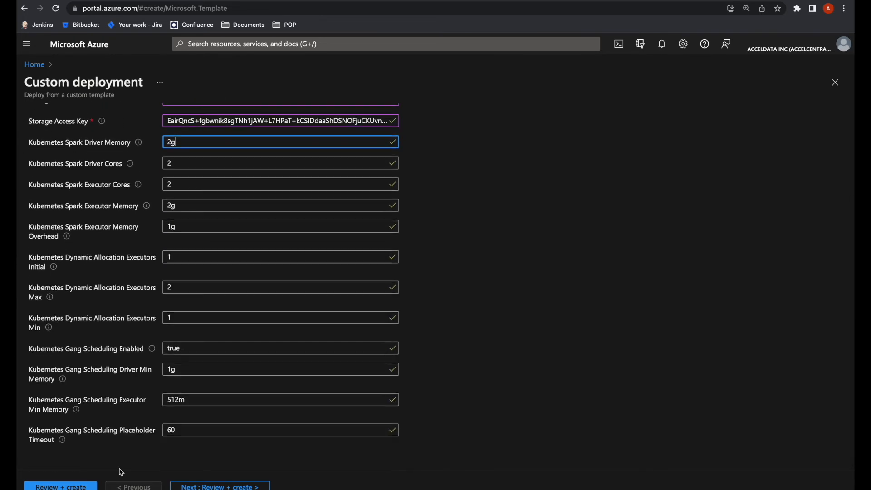
pyautogui.click(212, 487)
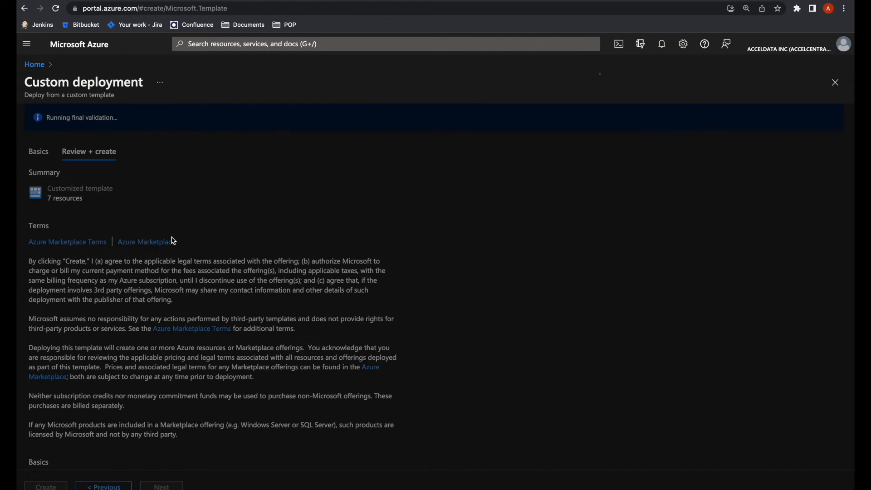
pyautogui.scroll(-3, 113, 319)
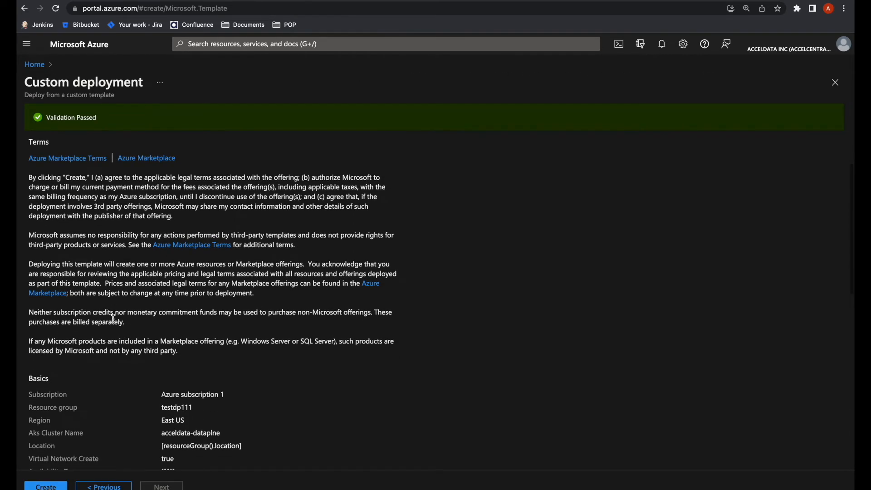
pyautogui.click(40, 485)
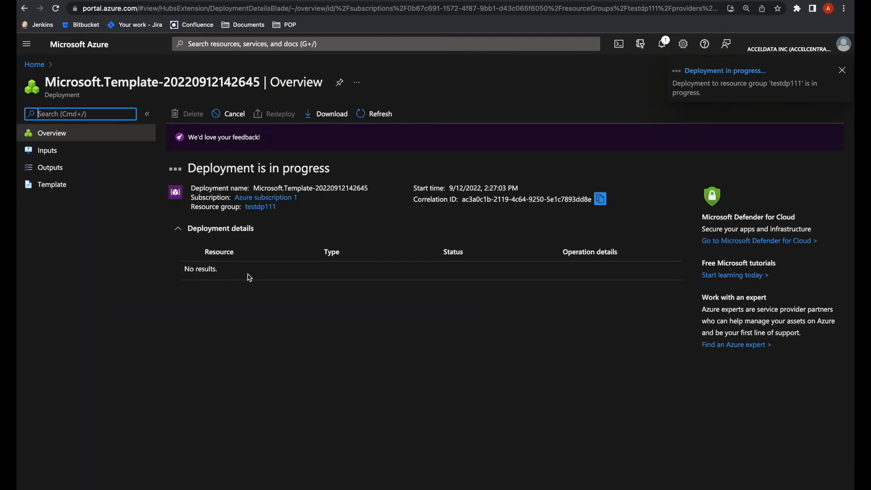
# Step: Refresh the deployment's status and open the acceldata-dataplne init container instance in its testdp111 resource group
pyautogui.click(371, 114)
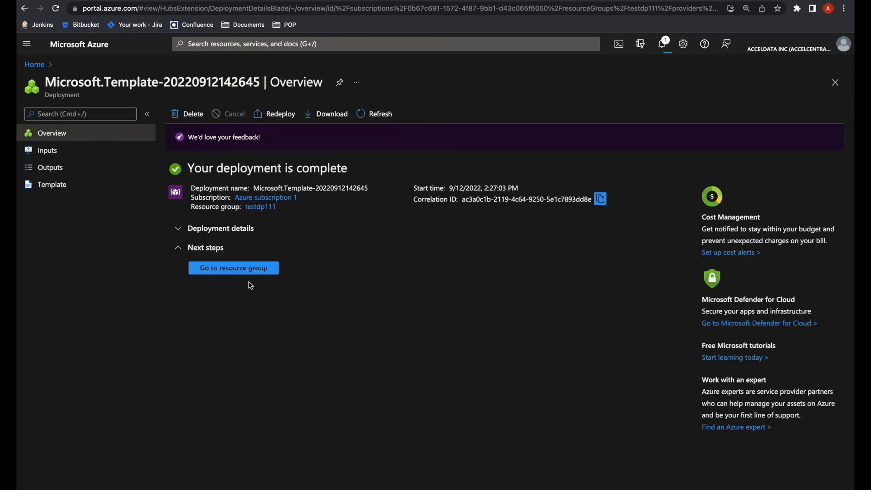
pyautogui.click(220, 270)
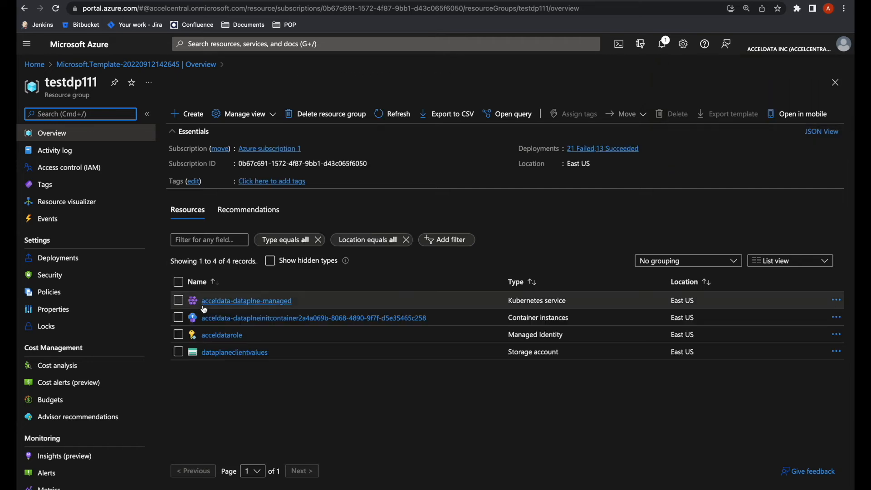
pyautogui.click(291, 320)
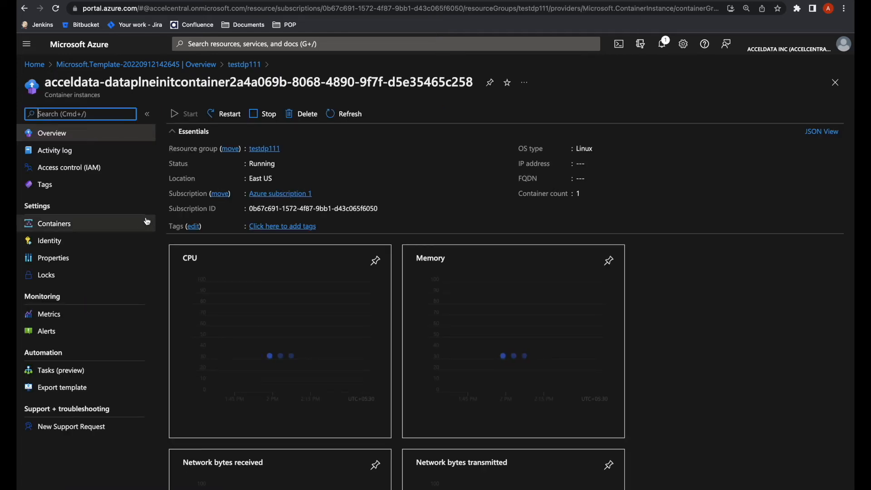
# Step: Examine the dataplane-init container's events and full logs, and view its start-up command options for connecting
pyautogui.click(148, 223)
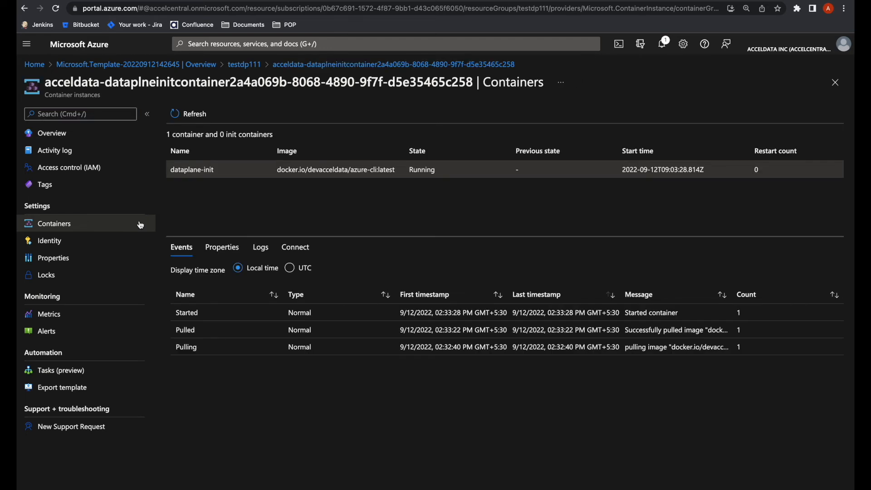
pyautogui.click(263, 249)
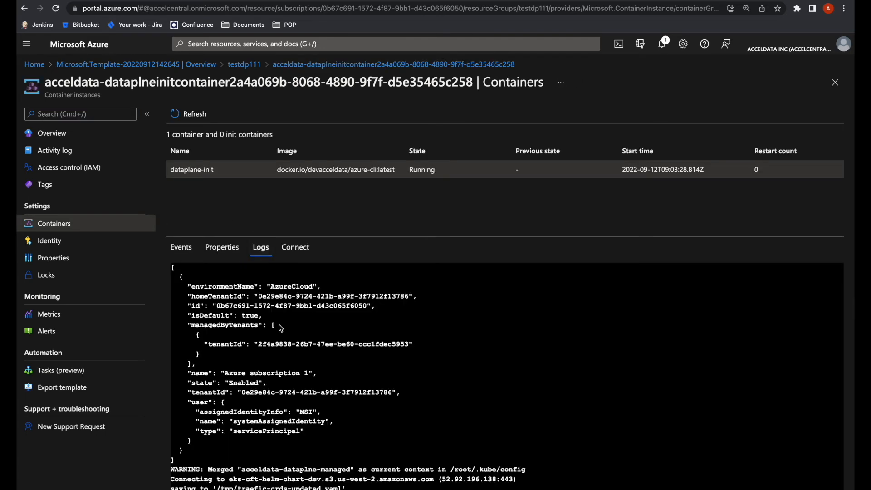
pyautogui.scroll(-20, 283, 373)
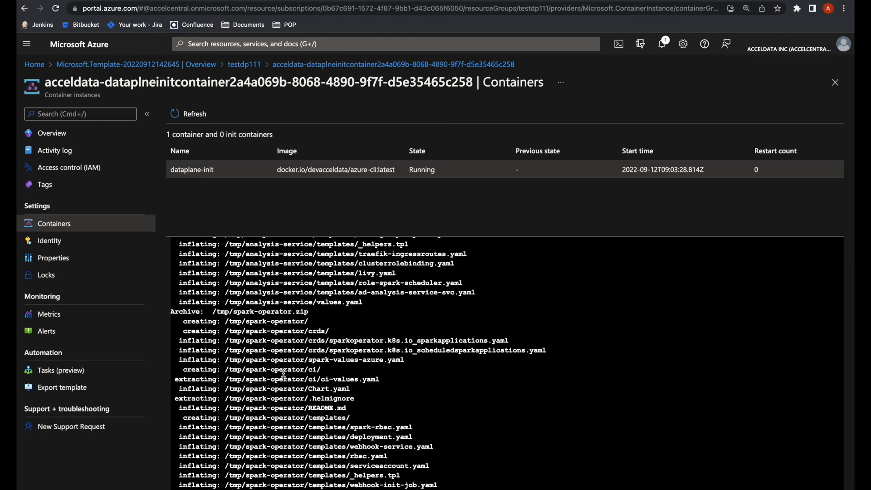
pyautogui.scroll(-10, 283, 373)
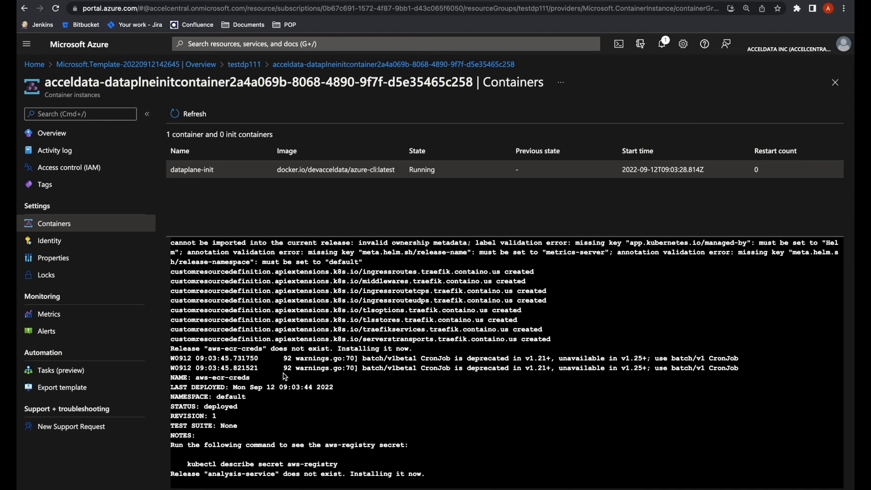
pyautogui.scroll(20, 285, 377)
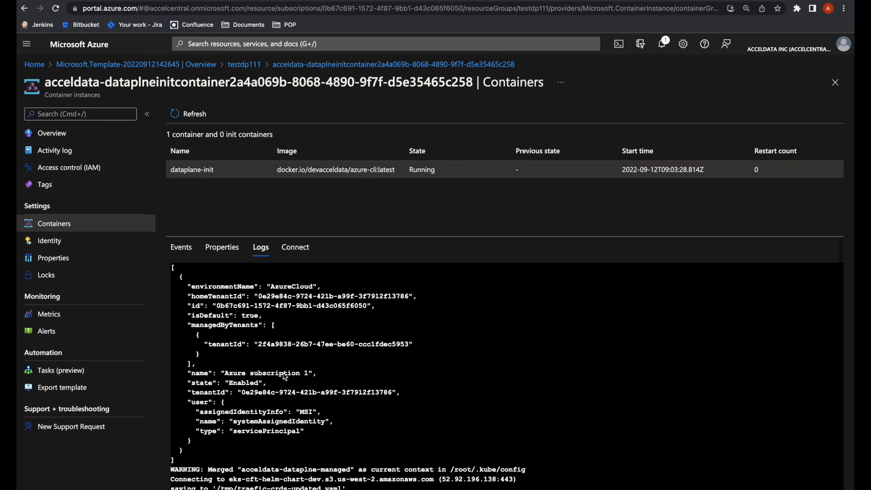
pyautogui.click(293, 249)
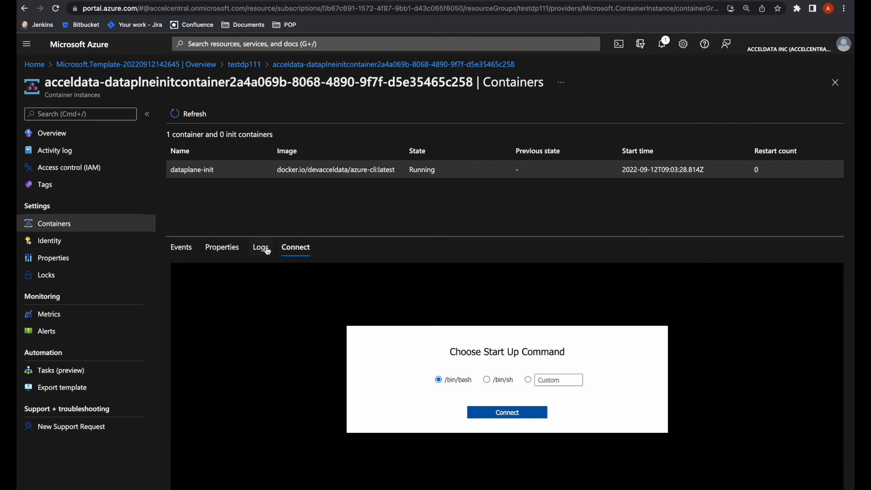
# Step: Reopen the dataplane-init container's logs, refresh the container view, and read the log output through to its latest entries
pyautogui.click(268, 250)
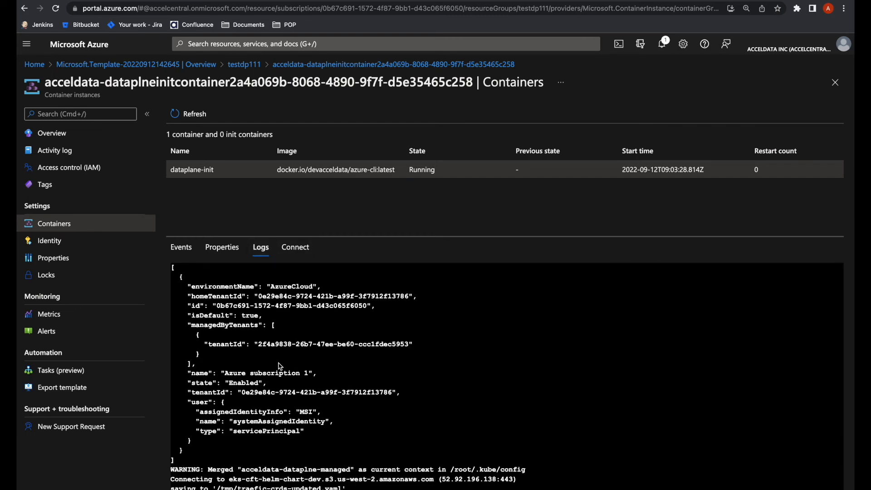
pyautogui.scroll(-20, 280, 366)
pyautogui.scroll(-20, 280, 366)
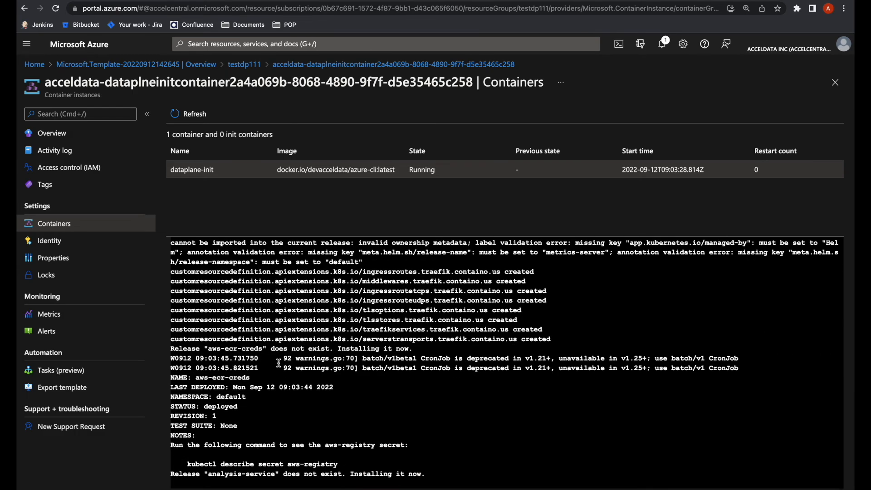
pyautogui.scroll(10, 280, 366)
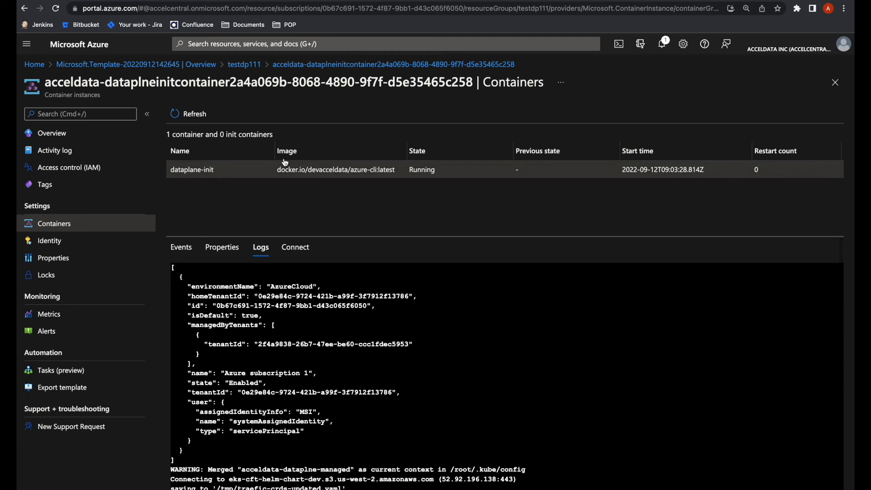
pyautogui.click(197, 121)
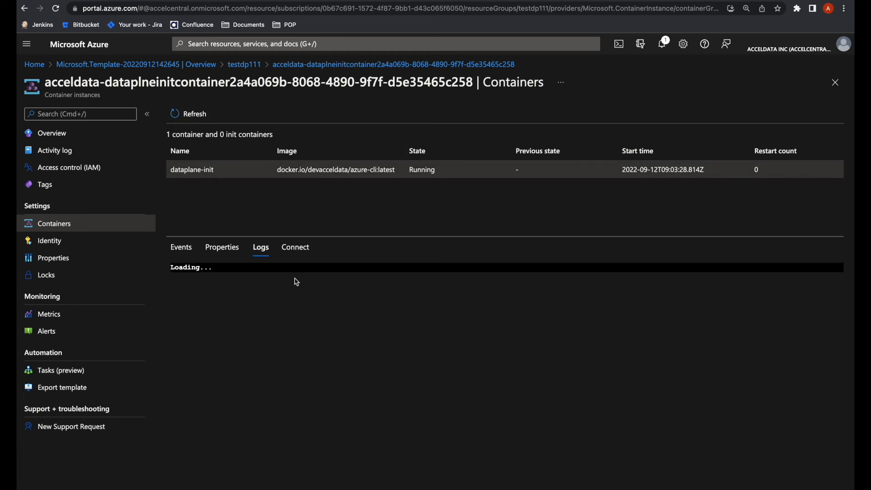
pyautogui.scroll(-10, 300, 431)
pyautogui.scroll(-10, 300, 431)
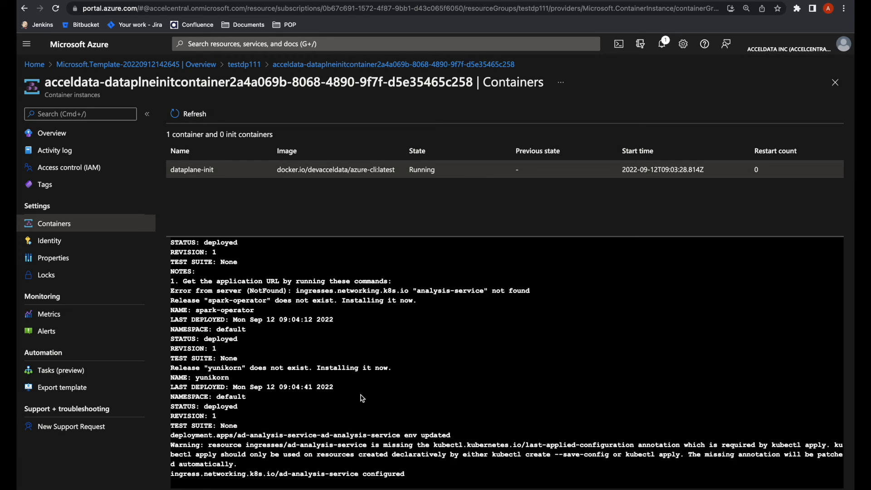
# Step: Switch to the Acceldata setup page, dismiss the Setup Data plane dialog, and go back to the data source type selection
pyautogui.moveTo(735, 2)
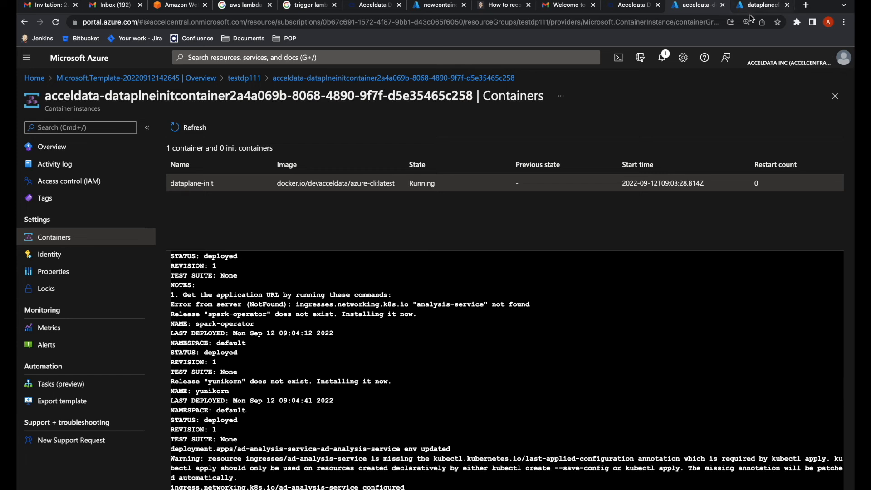
pyautogui.click(620, 6)
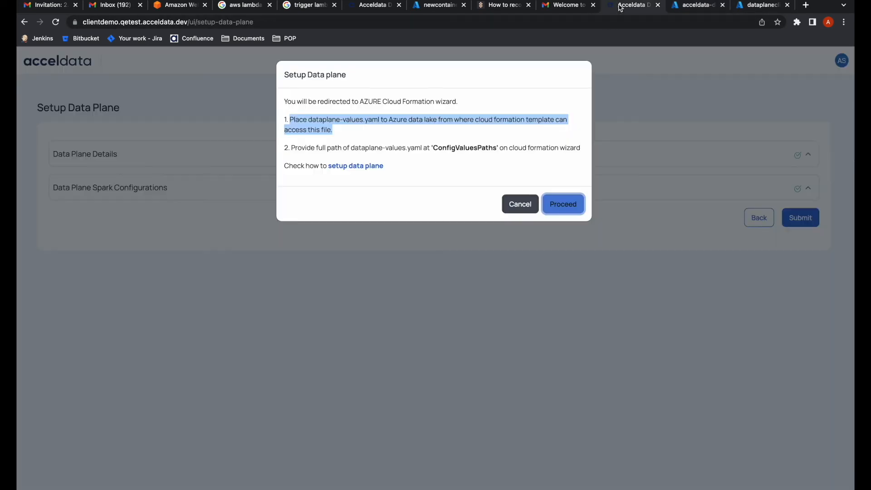
pyautogui.click(517, 176)
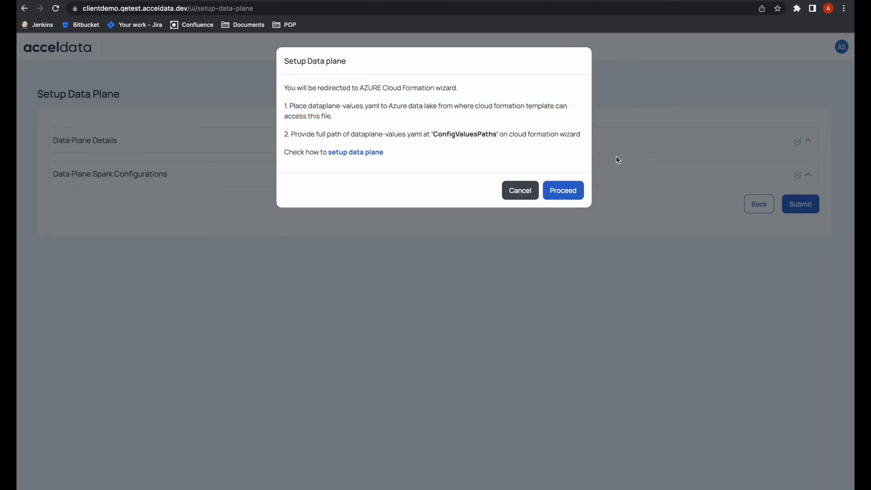
pyautogui.click(599, 166)
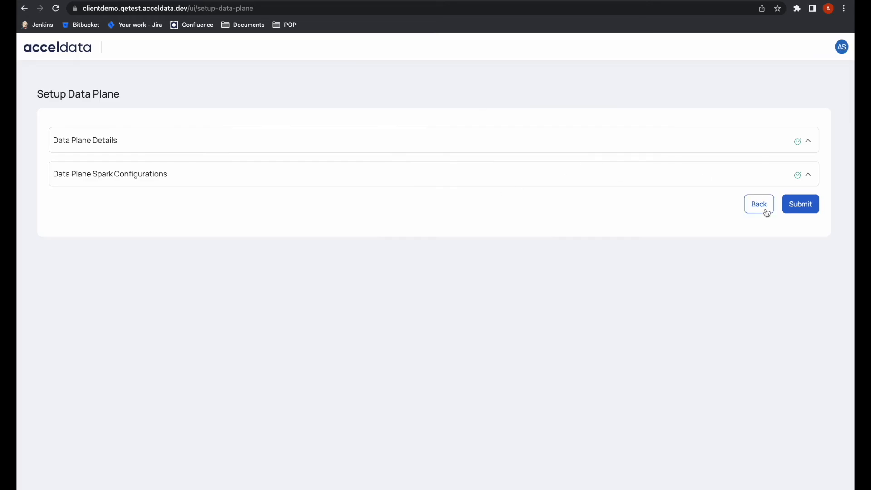
pyautogui.click(770, 214)
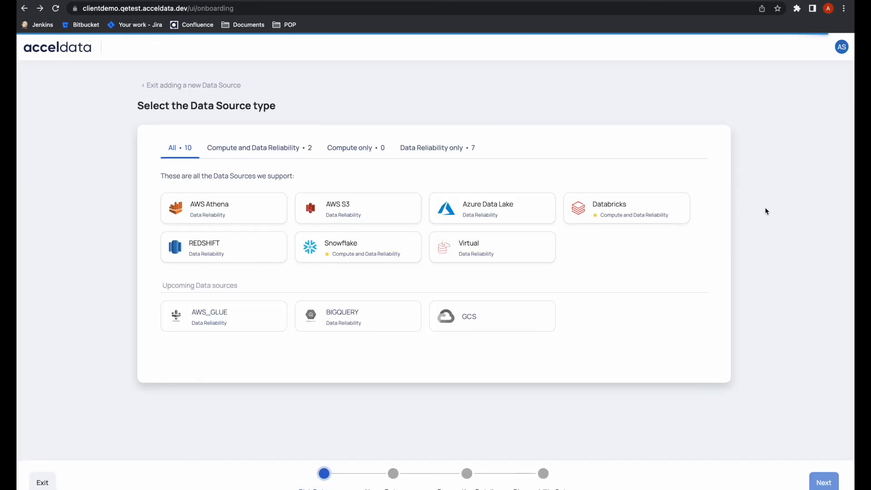
# Step: Add a Snowflake data source named Azure with Compute Observability and Data Reliability enabled on the default dataplane, and continue to the connection details
pyautogui.click(351, 249)
pyautogui.click(297, 141)
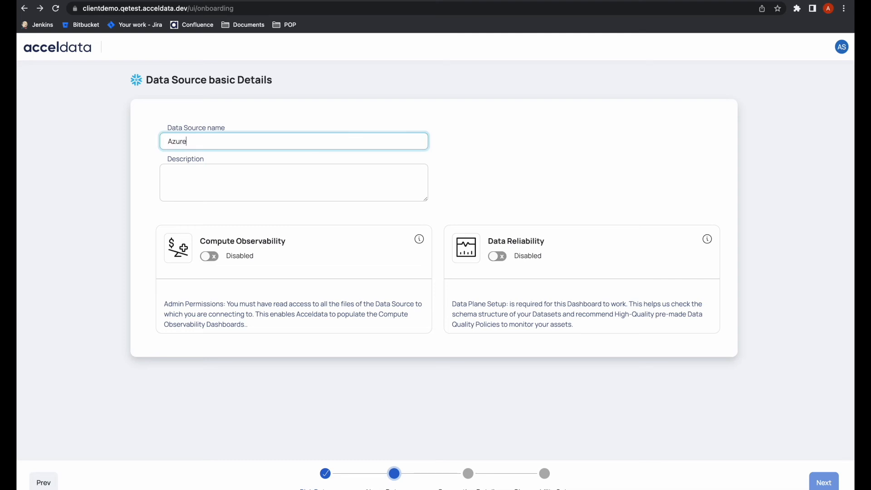
pyautogui.click(217, 257)
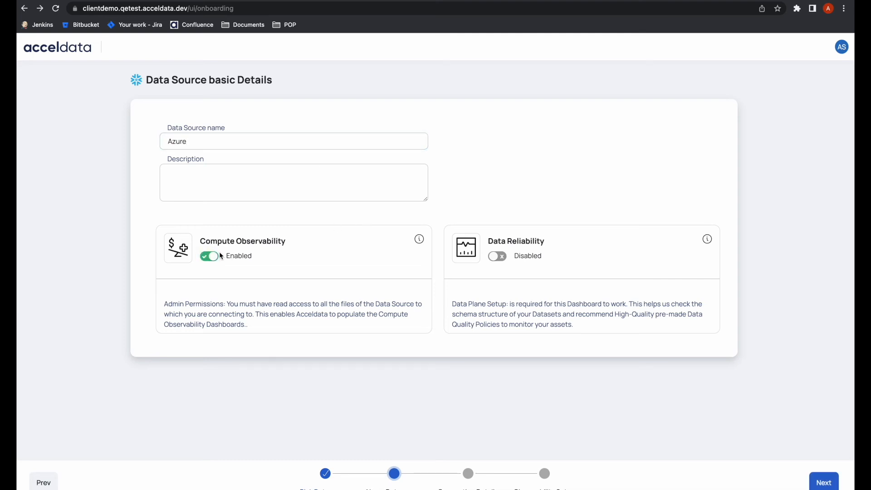
pyautogui.click(499, 260)
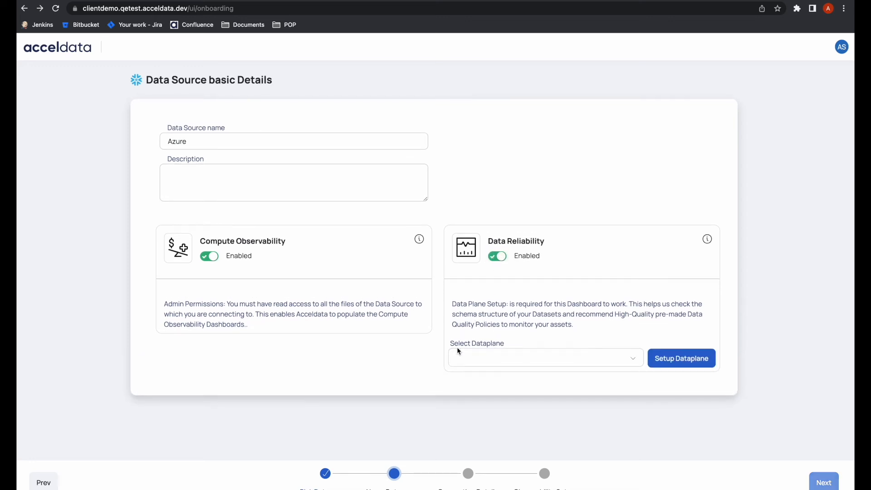
pyautogui.click(633, 363)
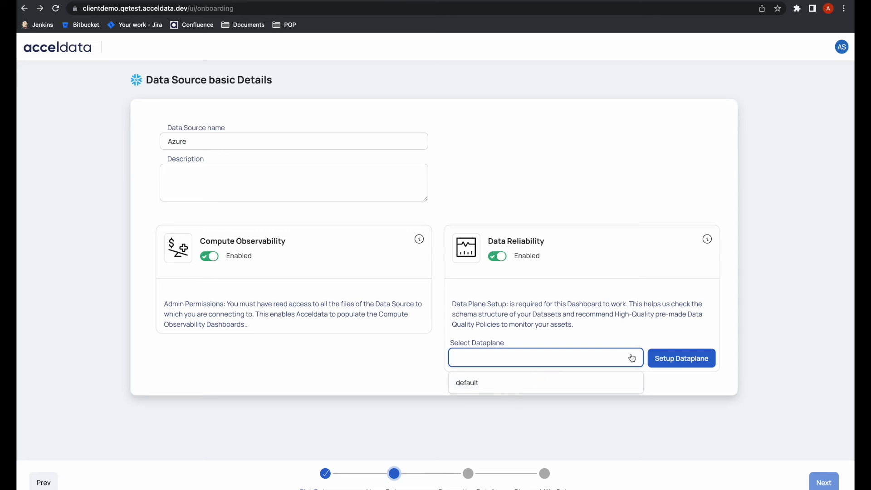
pyautogui.click(471, 389)
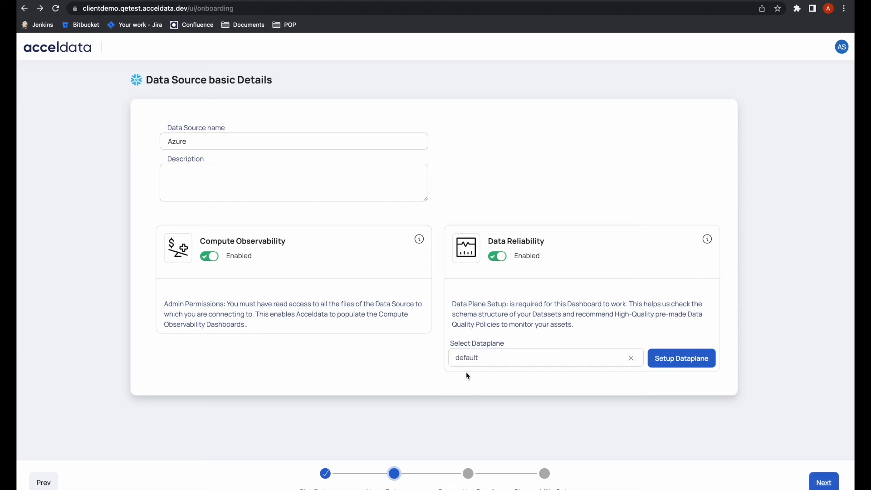
pyautogui.click(822, 482)
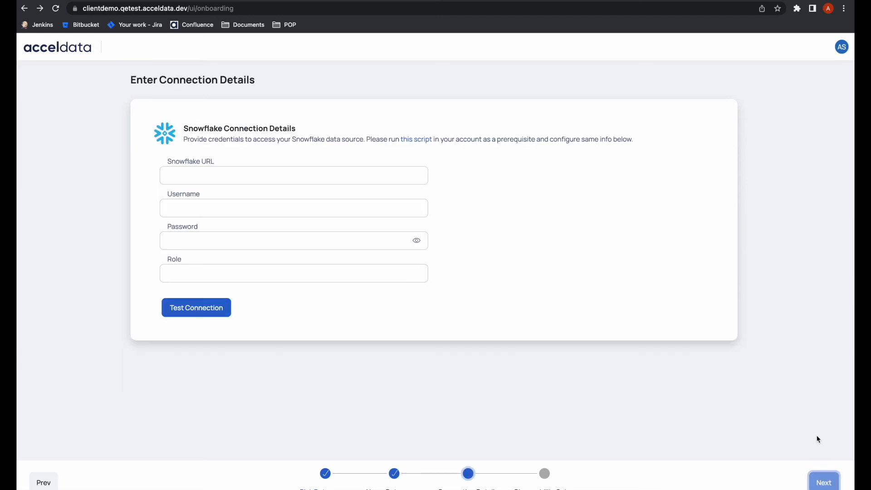
# Step: Fill in the Snowflake URL, username, password and the ACCOUNTADMIN role from the saved suggestions, test the connection, and continue to the observability setup
pyautogui.click(343, 175)
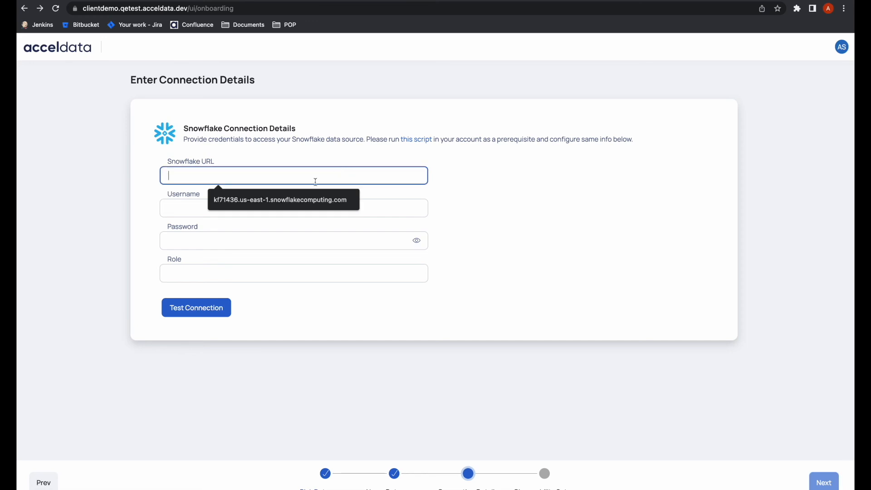
pyautogui.click(321, 206)
pyautogui.click(273, 207)
pyautogui.click(240, 233)
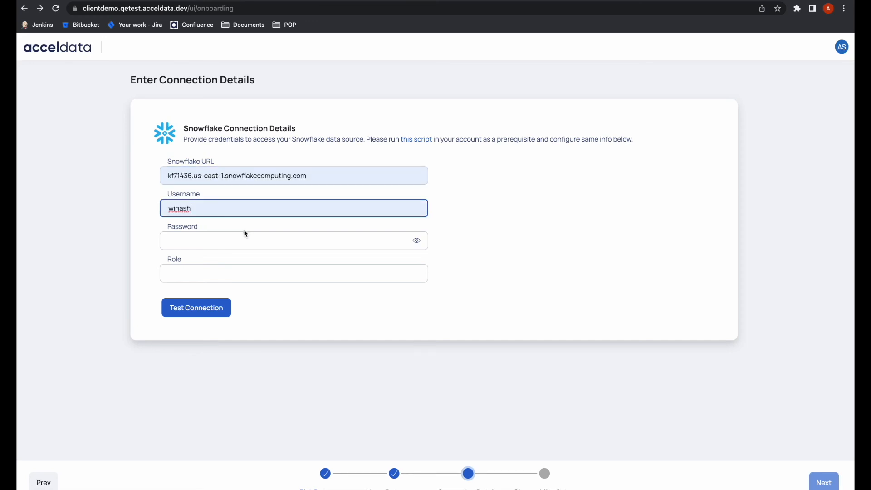
pyautogui.click(245, 240)
pyautogui.click(243, 268)
pyautogui.click(243, 269)
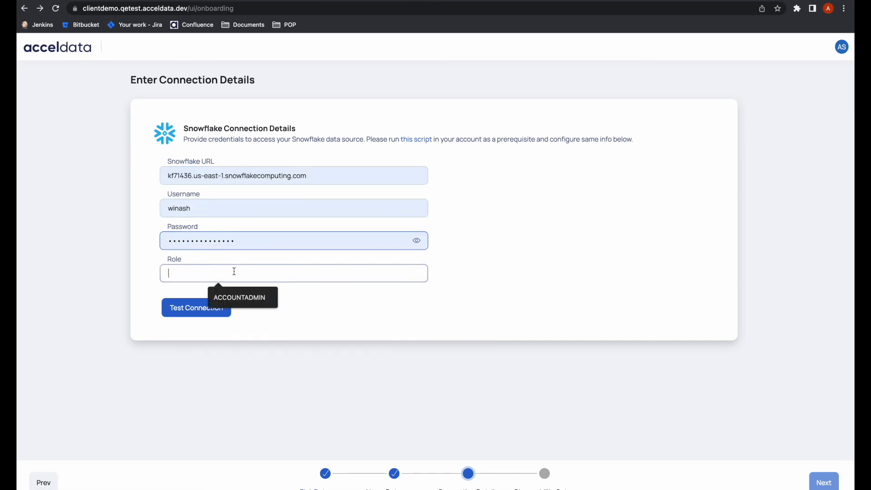
pyautogui.click(235, 297)
pyautogui.click(207, 312)
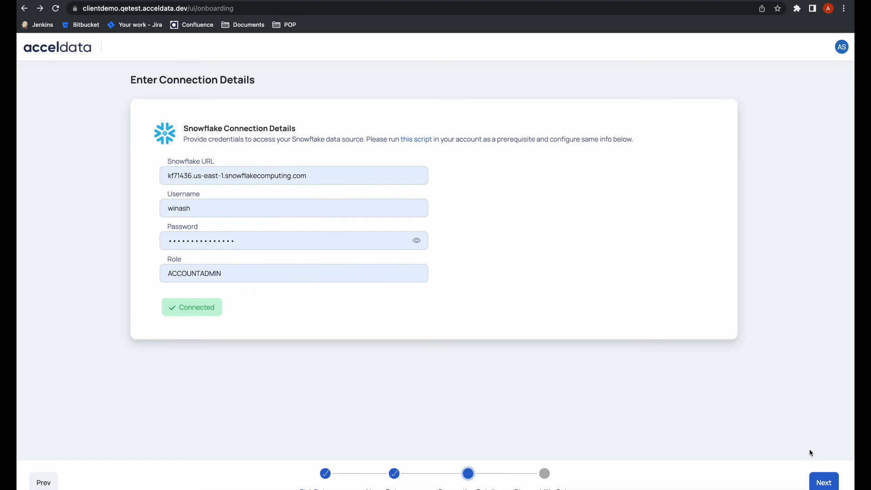
pyautogui.click(823, 482)
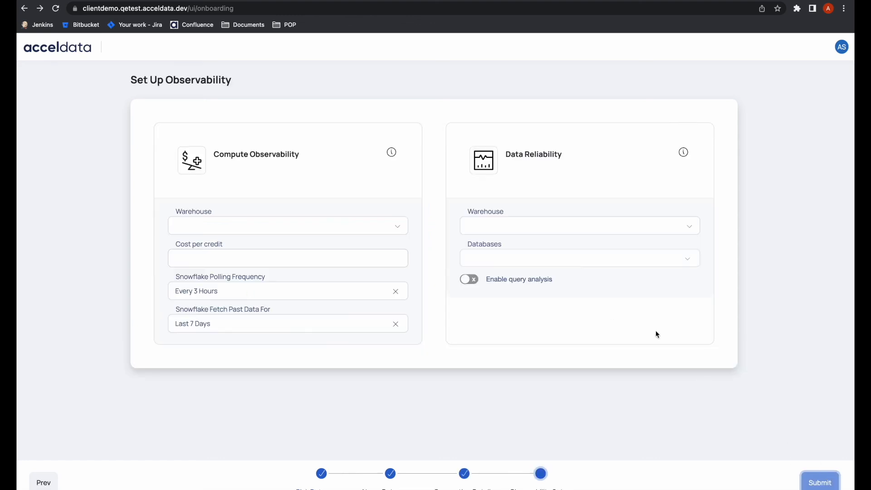
# Step: Set the Compute Observability warehouse to AD_PRODUCT_DEMO and the cost per credit to 1
pyautogui.click(391, 223)
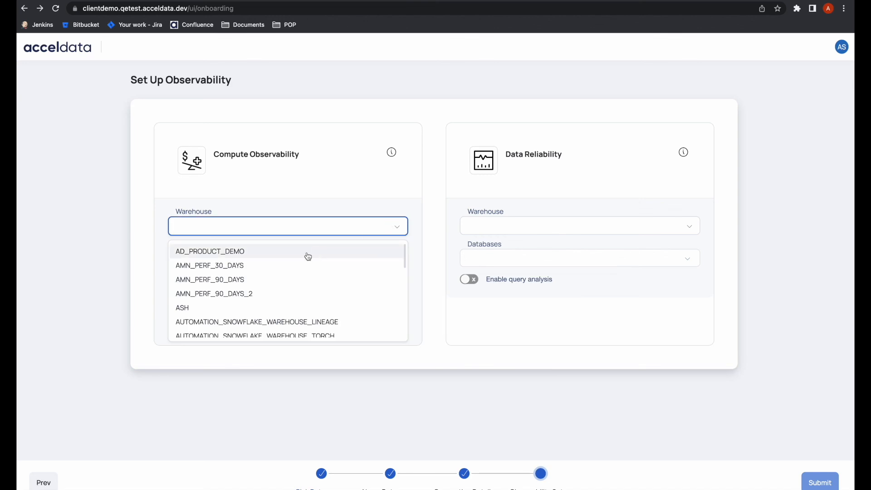
pyautogui.click(278, 254)
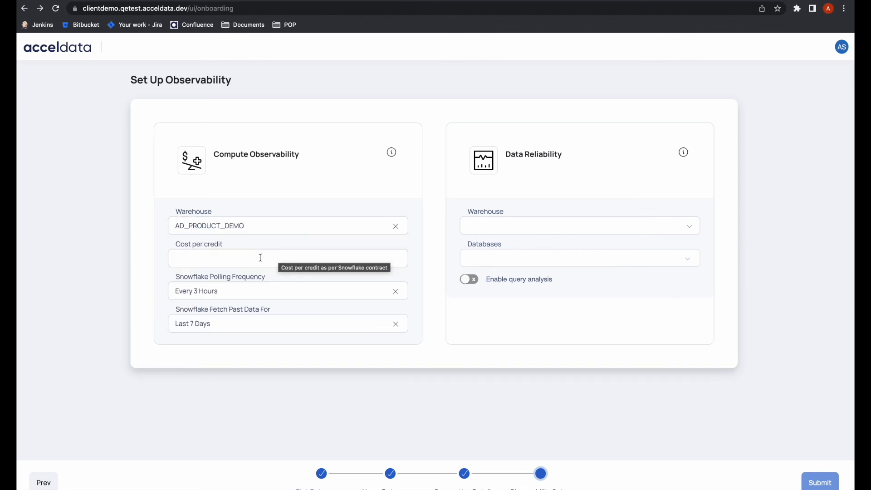
pyautogui.click(259, 258)
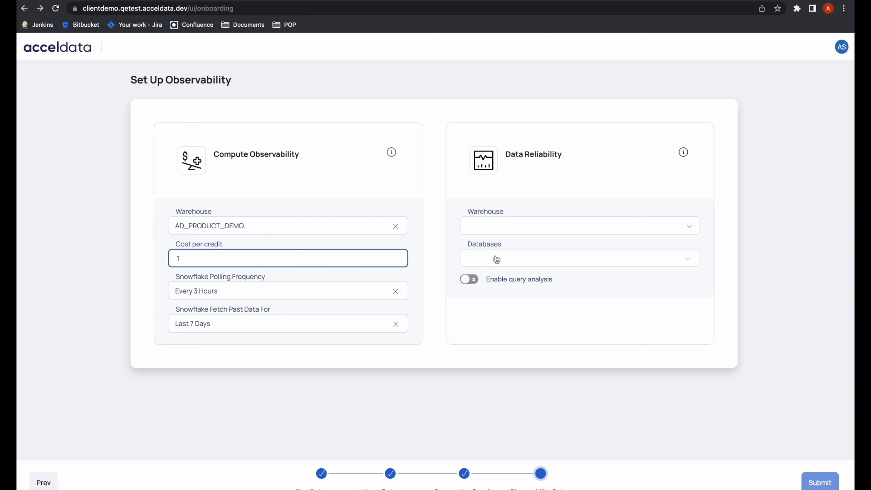
# Step: Set Data Reliability to warehouse AD_PRODUCT_DEMO and a database found with "bik", enable query analysis, then submit and go to Data Sources
pyautogui.click(494, 225)
pyautogui.click(498, 249)
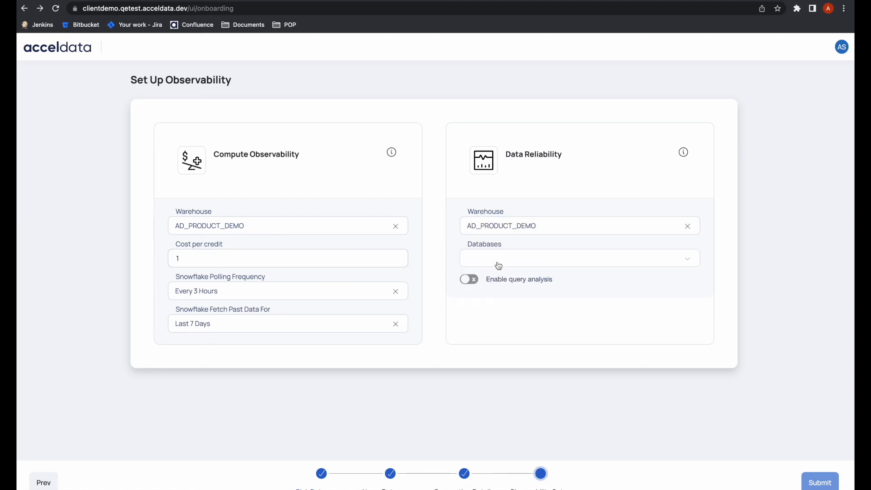
pyautogui.click(499, 266)
pyautogui.write('bik')
pyautogui.click(472, 308)
pyautogui.click(448, 314)
pyautogui.click(471, 281)
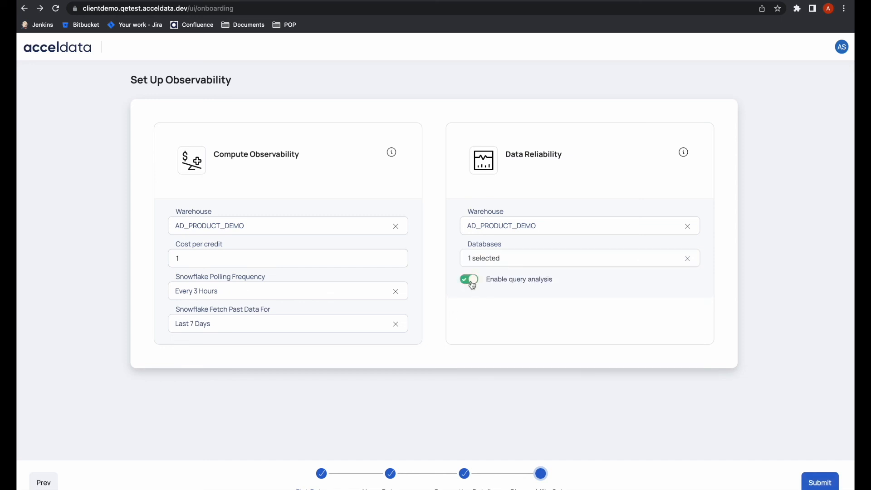
pyautogui.click(817, 482)
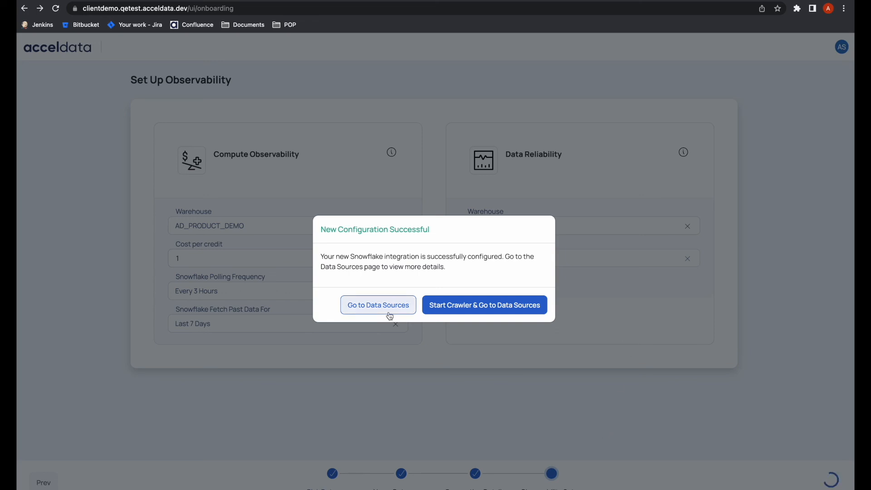
pyautogui.click(375, 309)
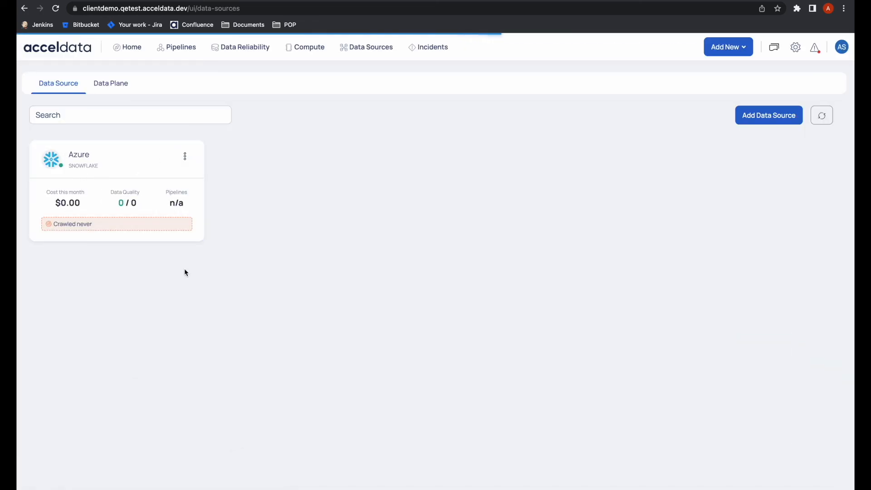
# Step: Start the crawler for the Azure Snowflake data source, and view the Data Reliability asset list before returning to Data Sources
pyautogui.click(185, 157)
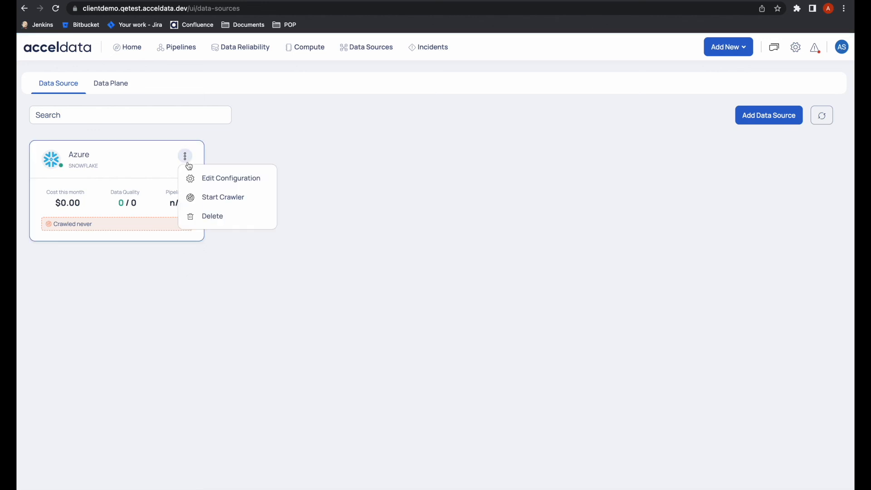
pyautogui.click(219, 198)
pyautogui.click(243, 51)
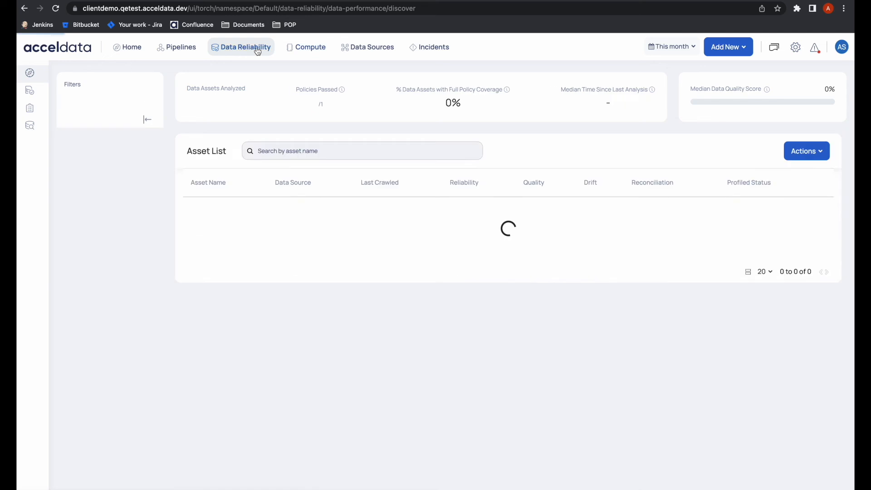
pyautogui.click(369, 47)
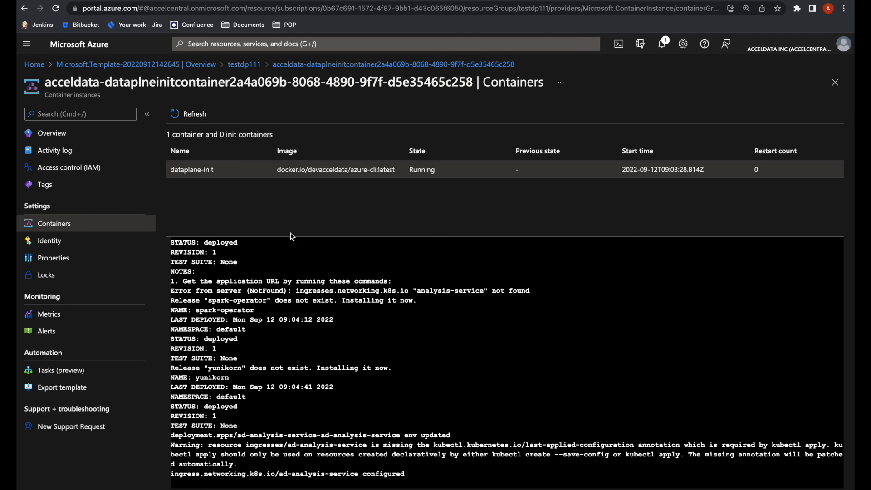
# Step: Back in the Azure portal, connect to the dataplane-init container with /bin/bash and run kubectl get pods -w
pyautogui.scroll(15, 291, 236)
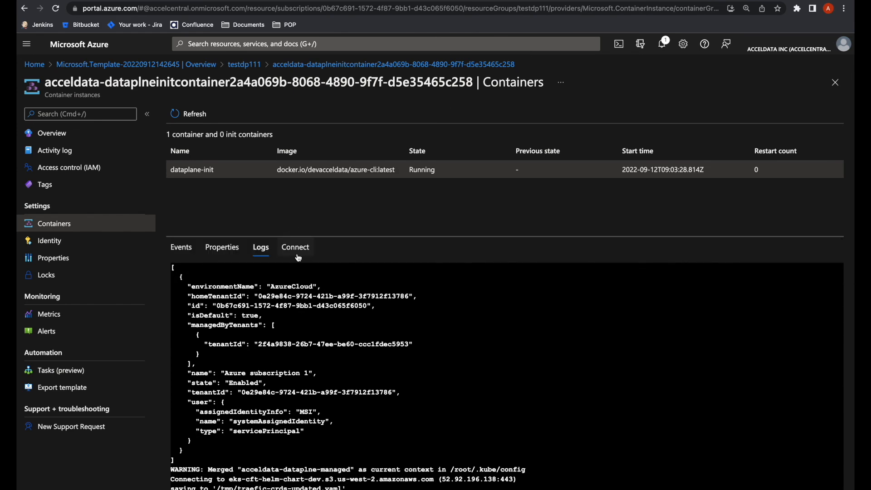
pyautogui.click(296, 257)
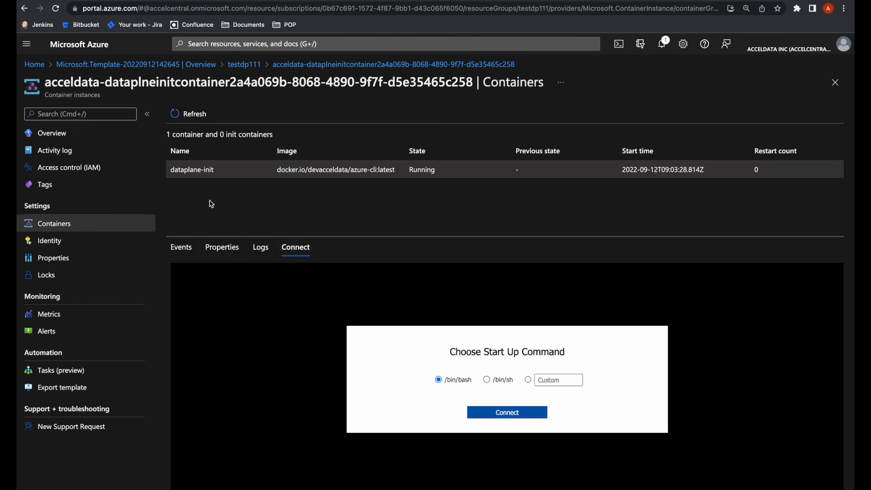
pyautogui.click(516, 409)
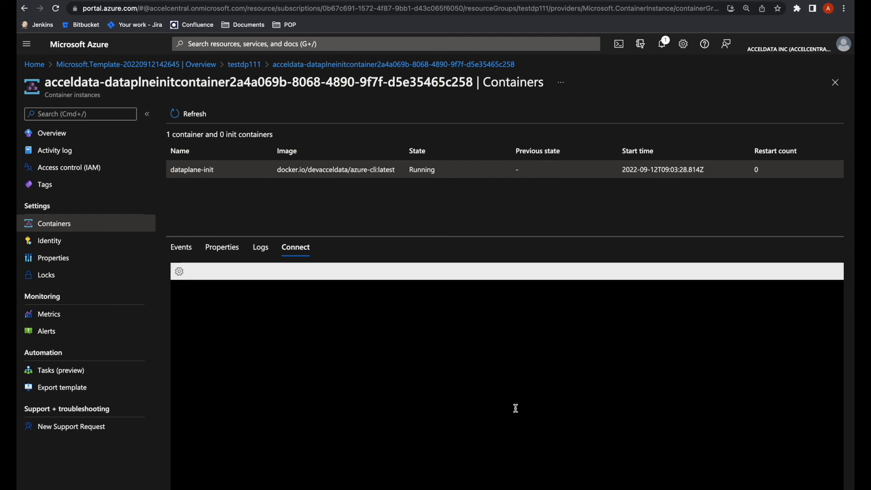
pyautogui.write('kube')
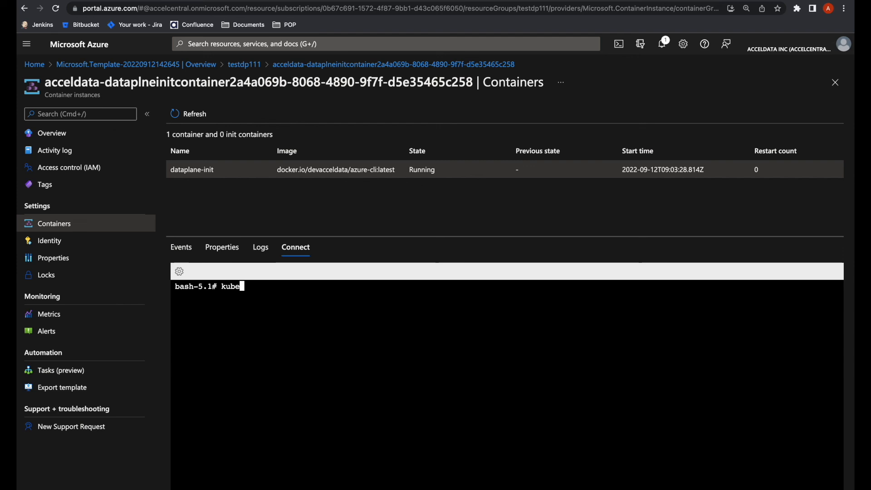
pyautogui.write('ctl get pods -w')
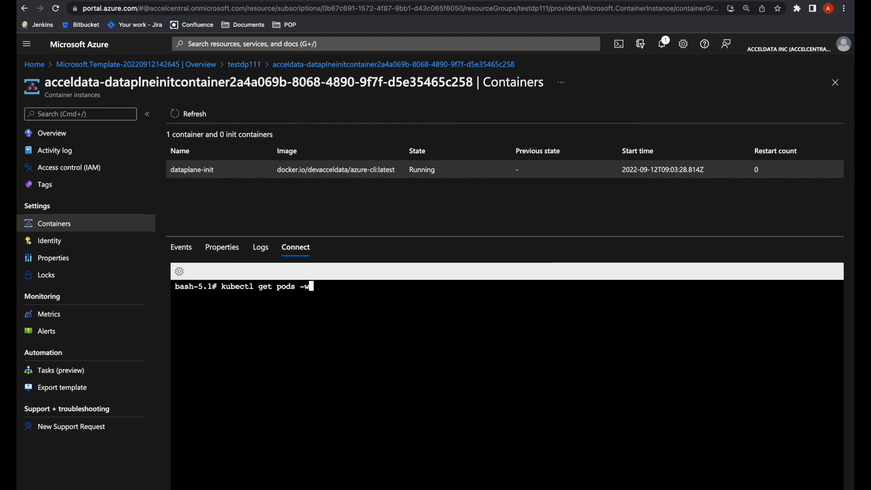
pyautogui.press('Return')
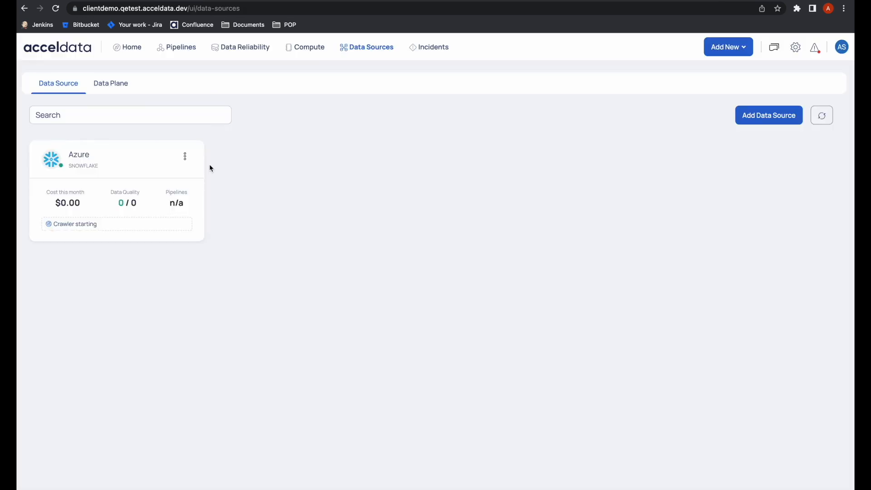
pyautogui.press('super+shift+5')
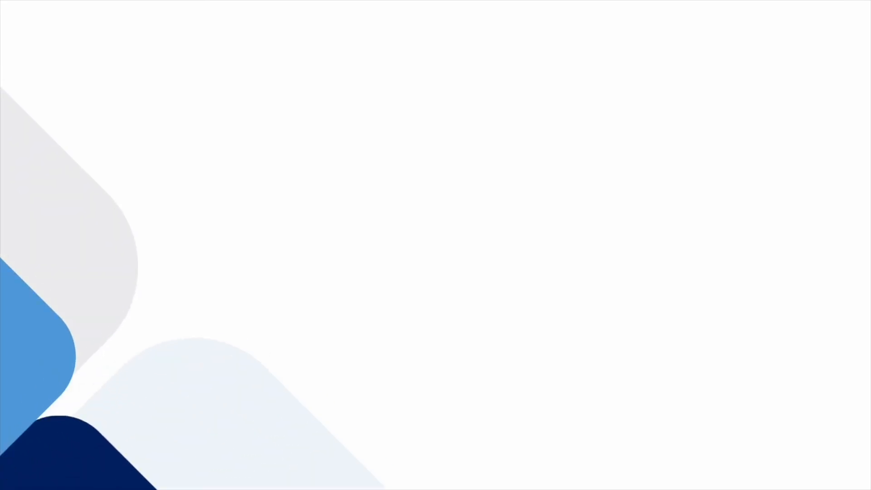